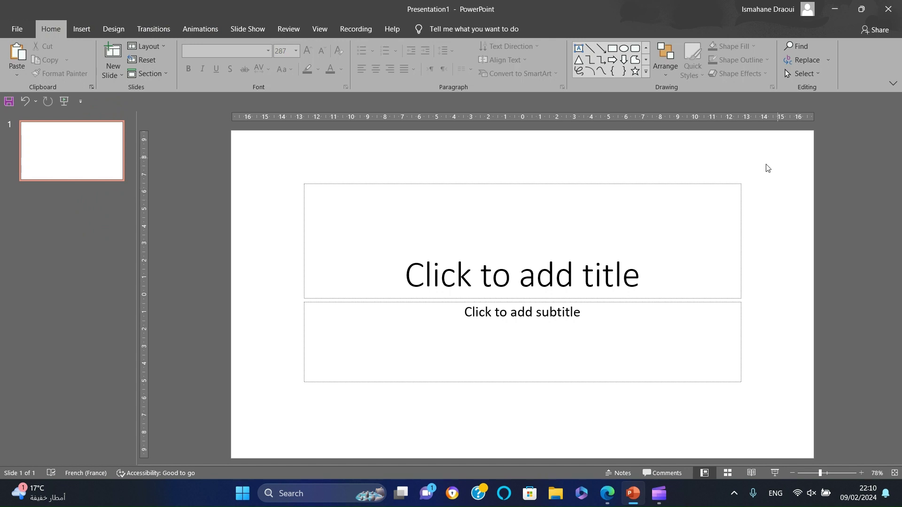
Step: Box-select the title and subtitle placeholders and delete them
drag(767, 167, 228, 462)
key(Delete)
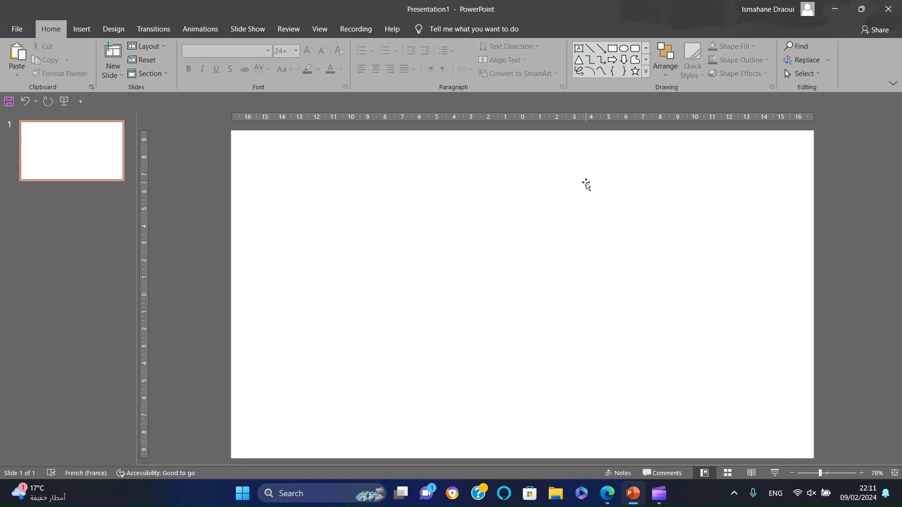
Step: Insert a text box on the slide for the digit 2
click(578, 49)
drag(298, 219, 320, 230)
drag(345, 265, 345, 265)
text(2)
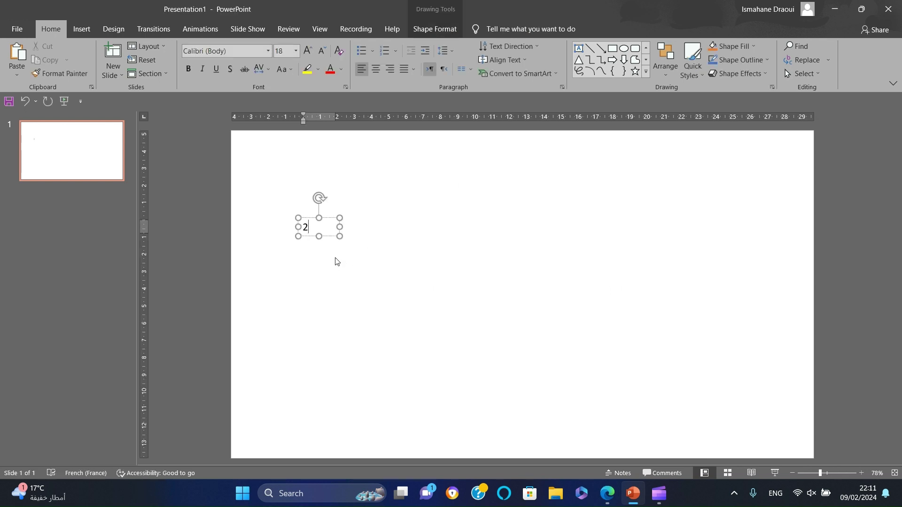
Step: Format the 2 in Impact at 240 pt and move it to the upper left
click(269, 51)
scroll(345, 201, down, 5)
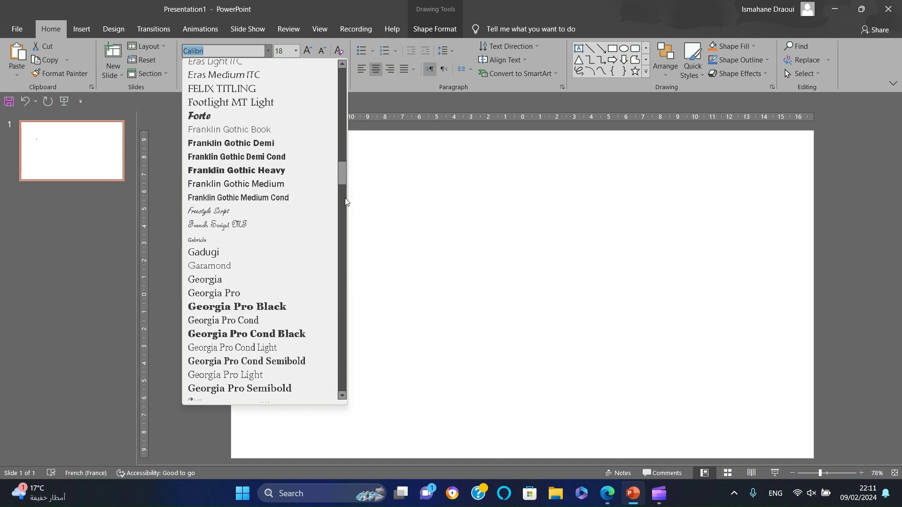
scroll(345, 201, down, 5)
scroll(345, 200, down, 4)
click(313, 204)
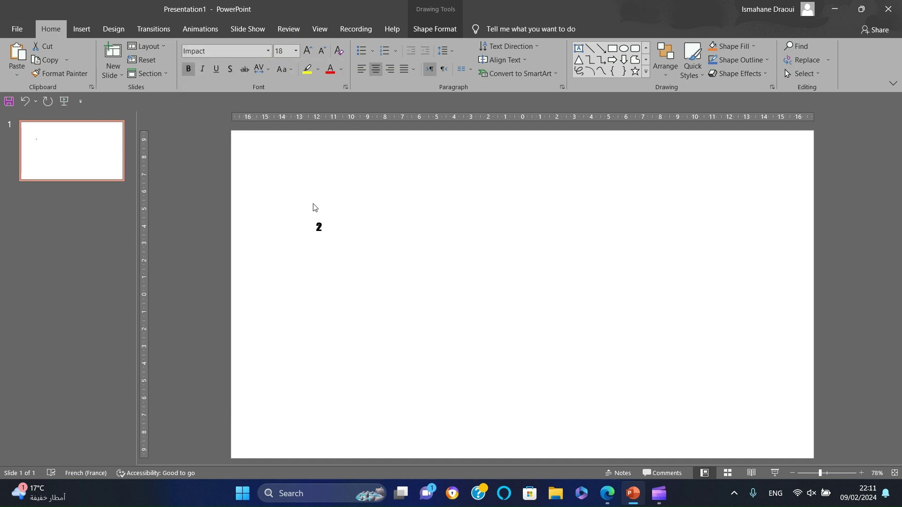
click(280, 51)
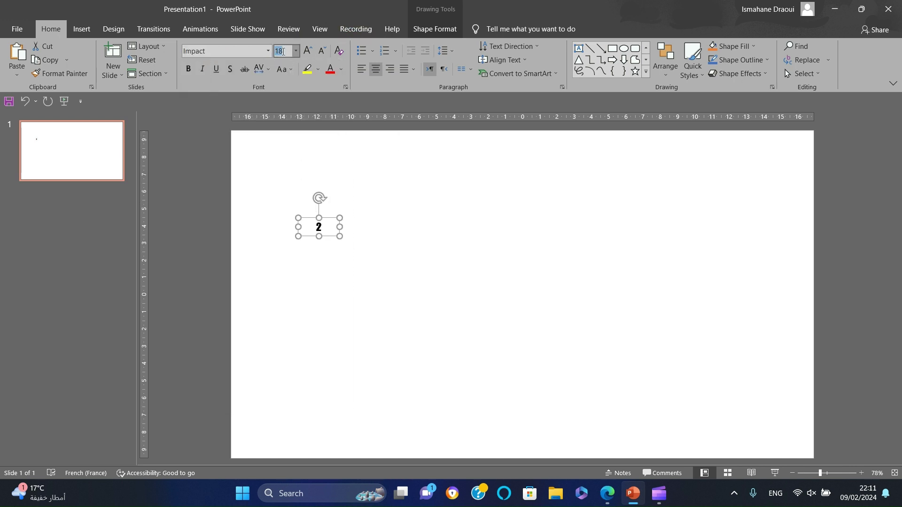
text(200)
key(Return)
click(306, 50)
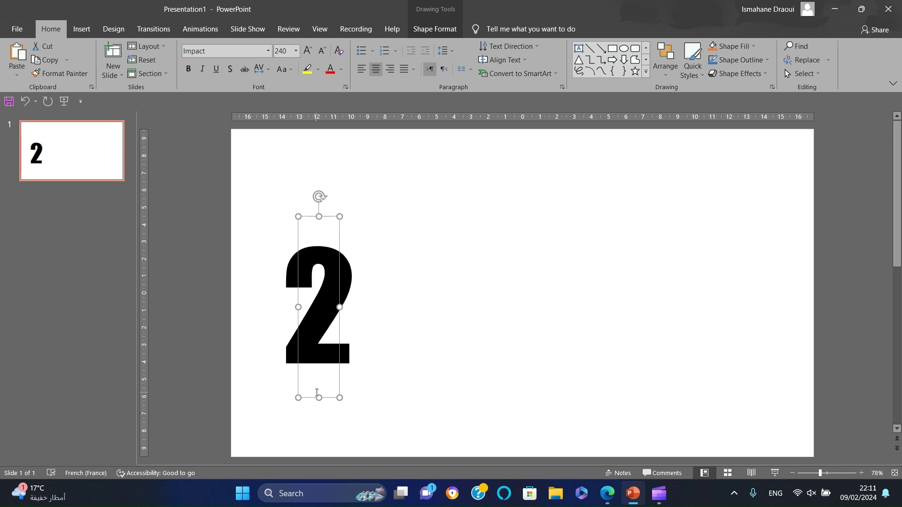
drag(331, 399, 353, 296)
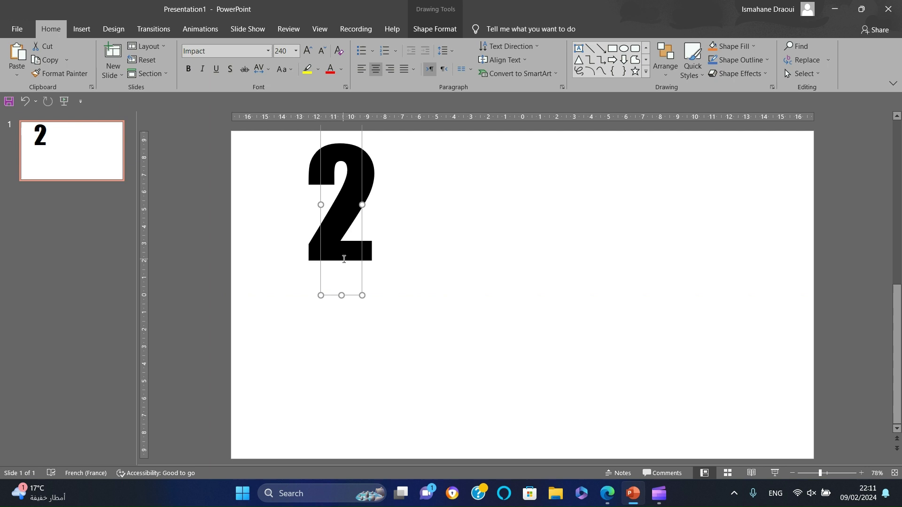
scroll(344, 259, up, 2)
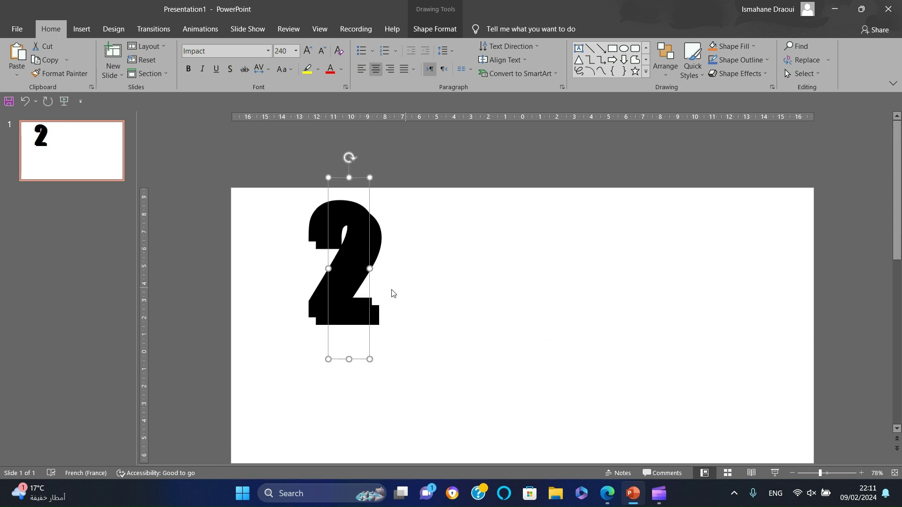
Step: Duplicate the 2 three times, retyping the copies as 0, 2 and 4 to read 2024
ctrl+drag(353, 267, 417, 261)
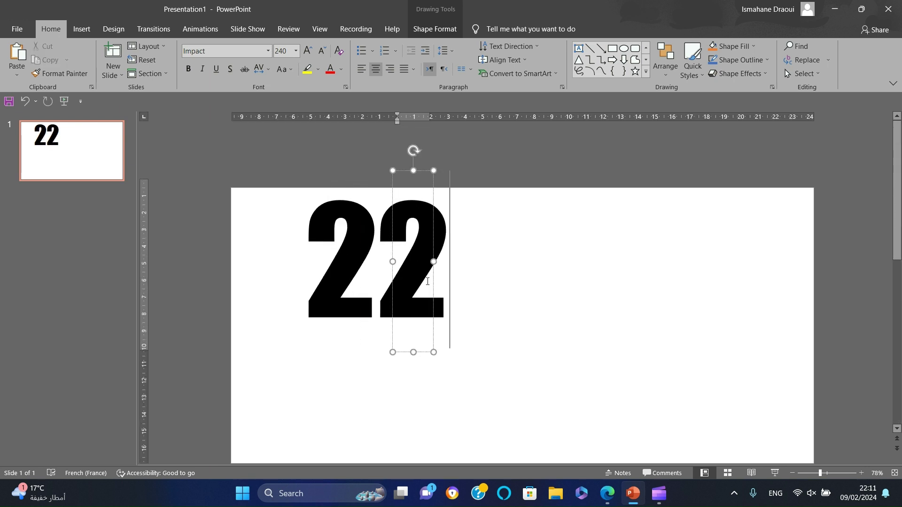
double_click(428, 281)
text(0)
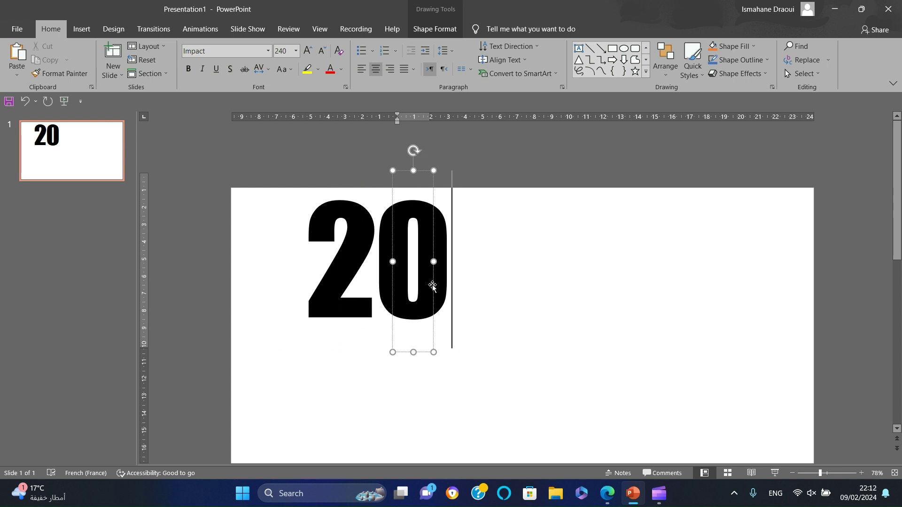
key(ctrl+d)
double_click(464, 285)
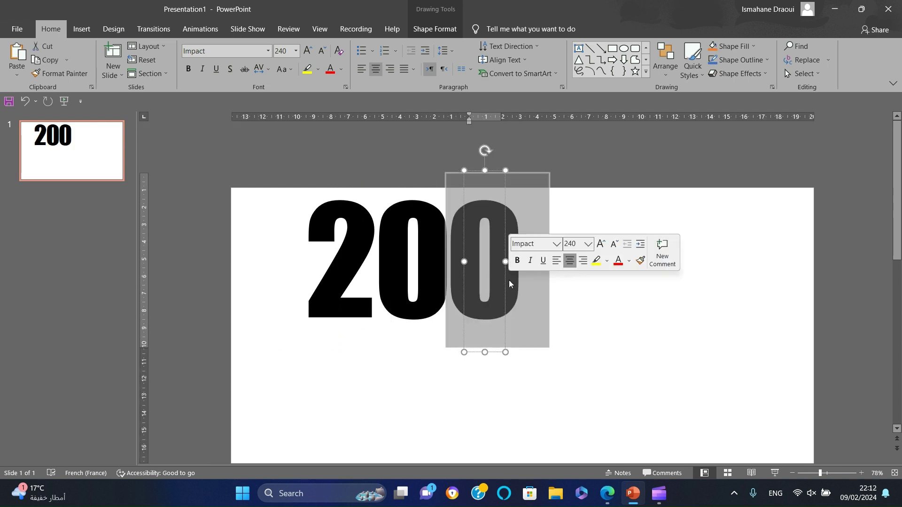
text(2)
key(ctrl+d)
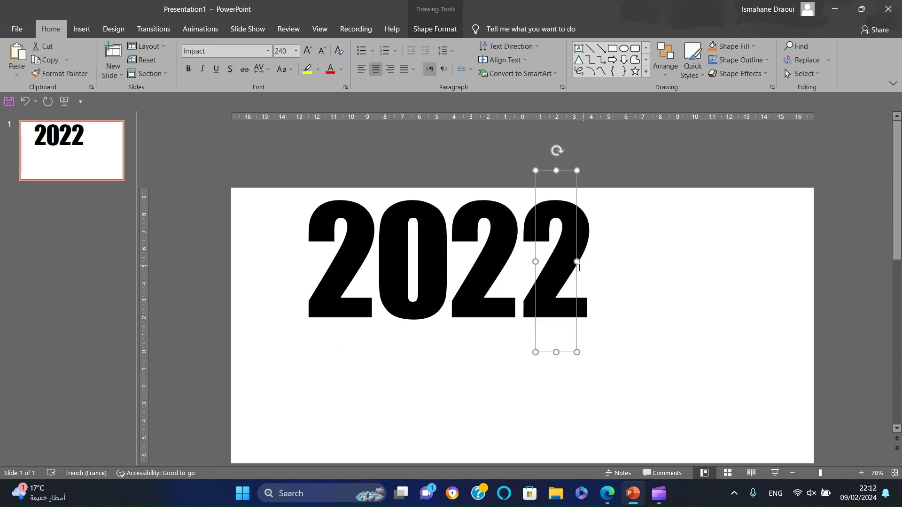
double_click(556, 268)
key(BackSpace)
text(4)
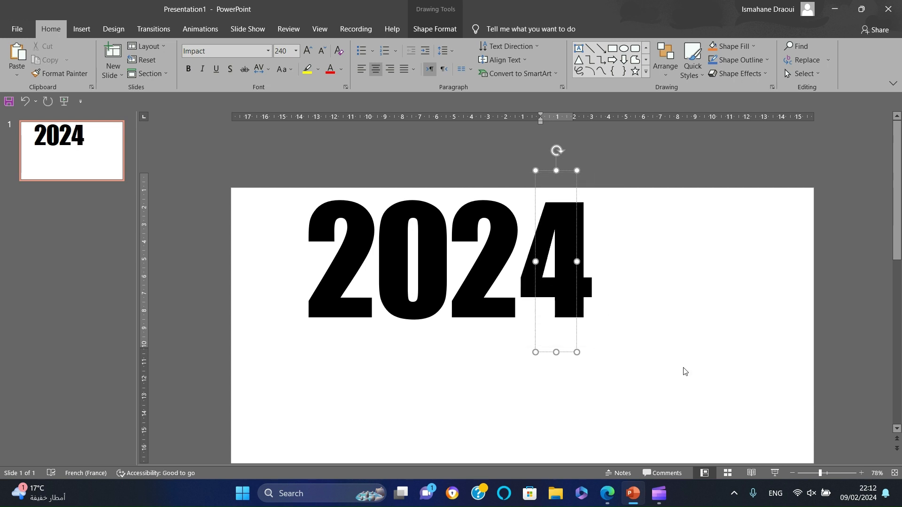
Step: Group the four 2024 digits and centre the group horizontally on the slide
click(684, 371)
drag(670, 386, 162, 139)
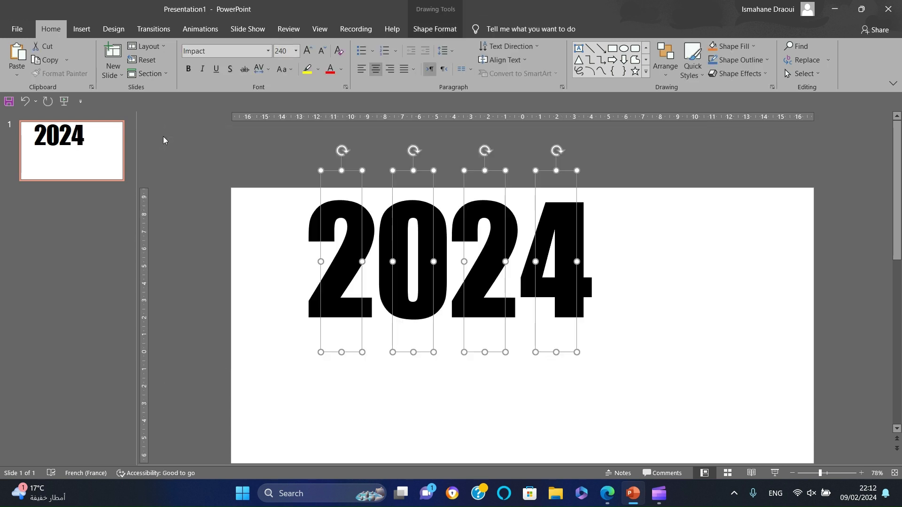
drag(578, 200, 636, 194)
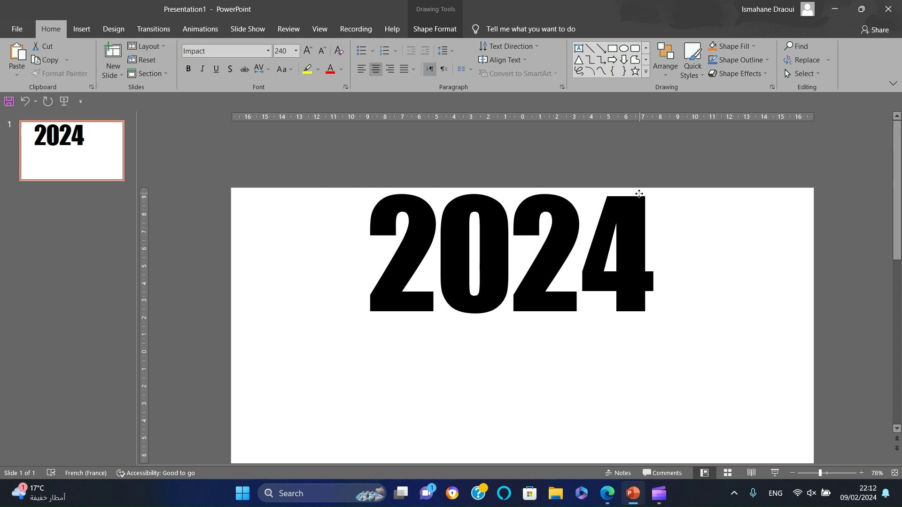
key(ctrl+g)
click(665, 60)
click(677, 233)
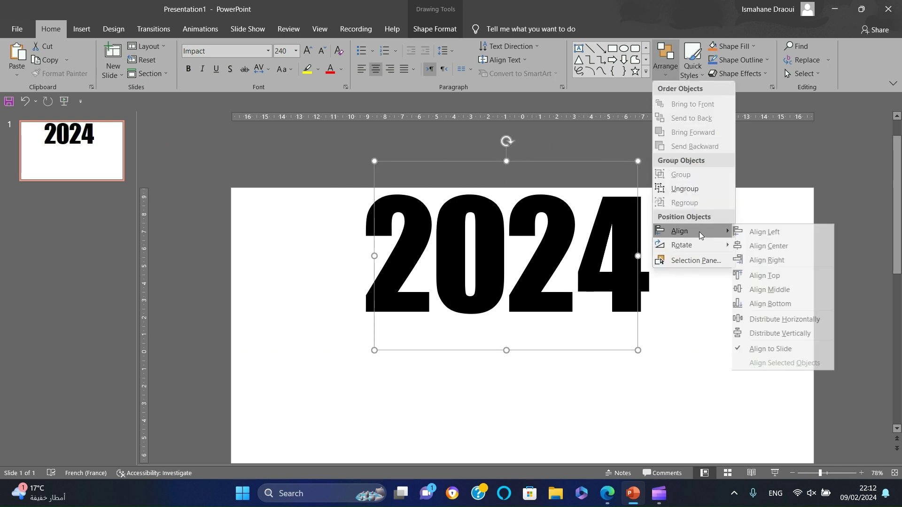
click(783, 250)
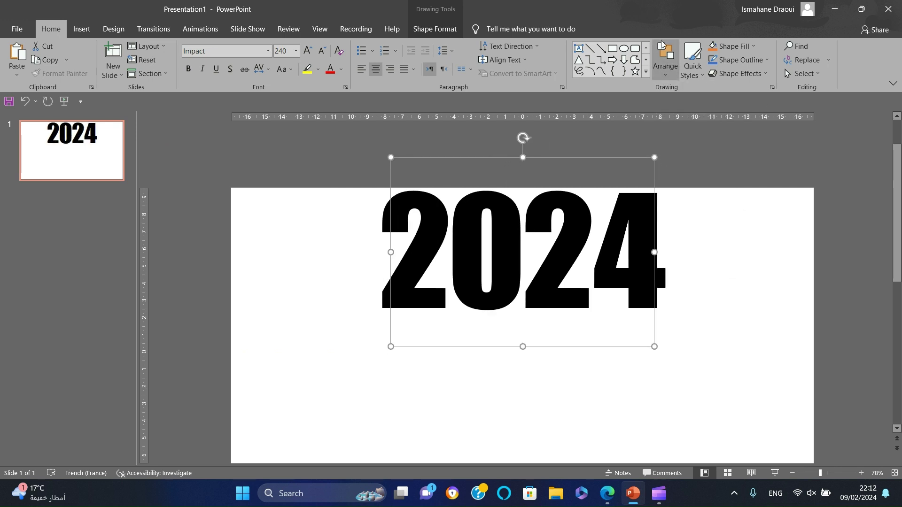
Step: Ungroup the digits and copy a dark violet swatch from the Coolors palette
click(665, 60)
click(707, 187)
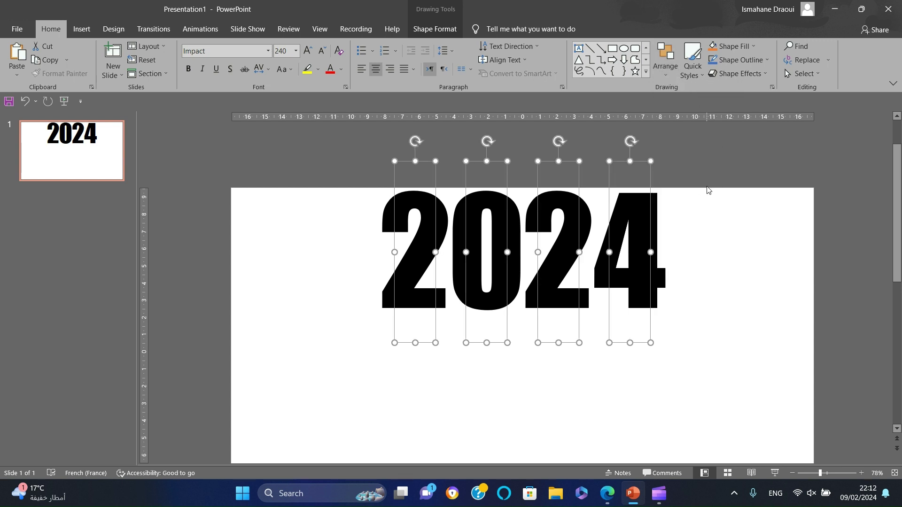
click(714, 299)
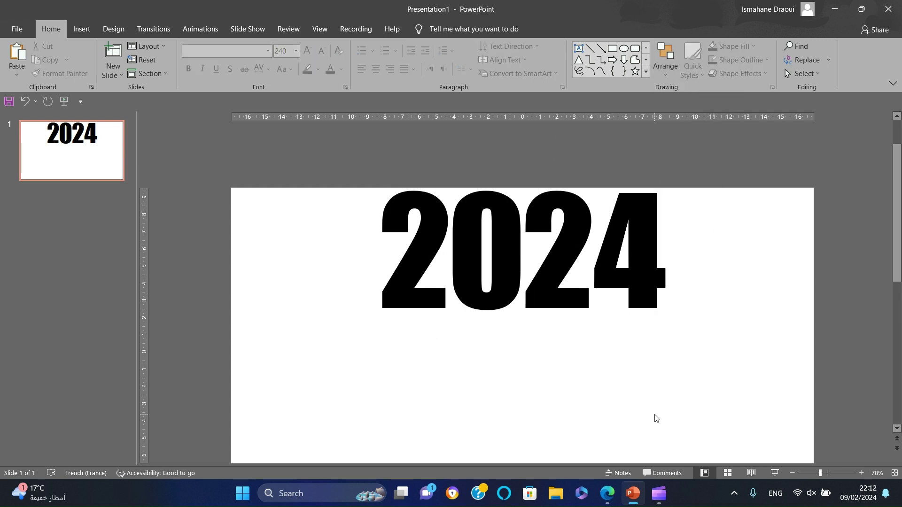
click(606, 493)
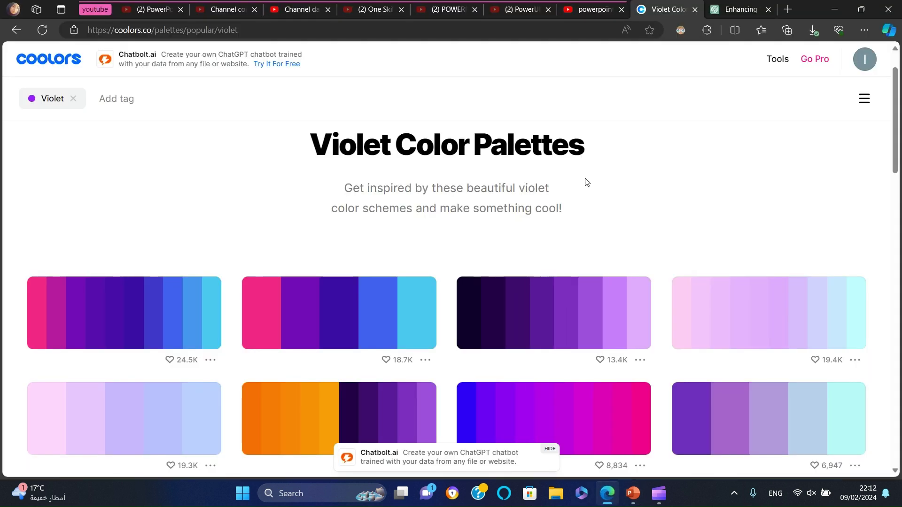
click(495, 302)
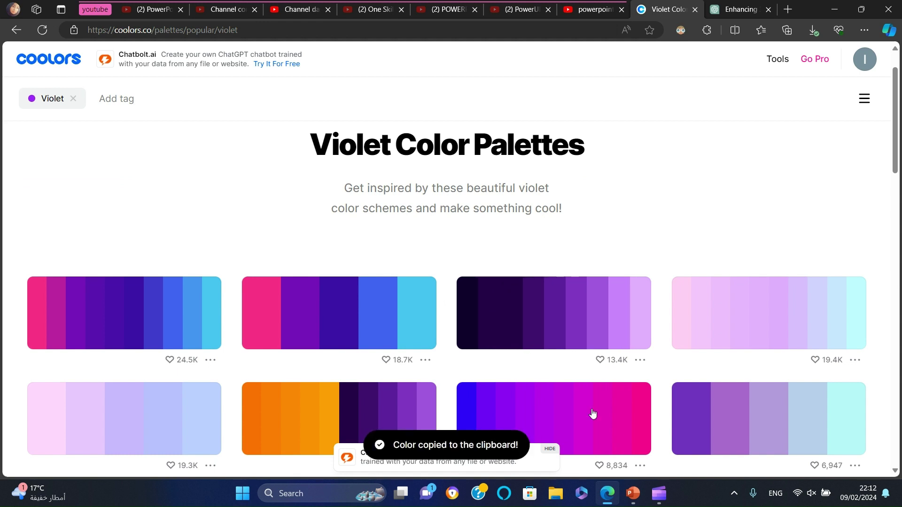
Step: Colour the first 2 dark violet using the copied custom hex value
click(633, 494)
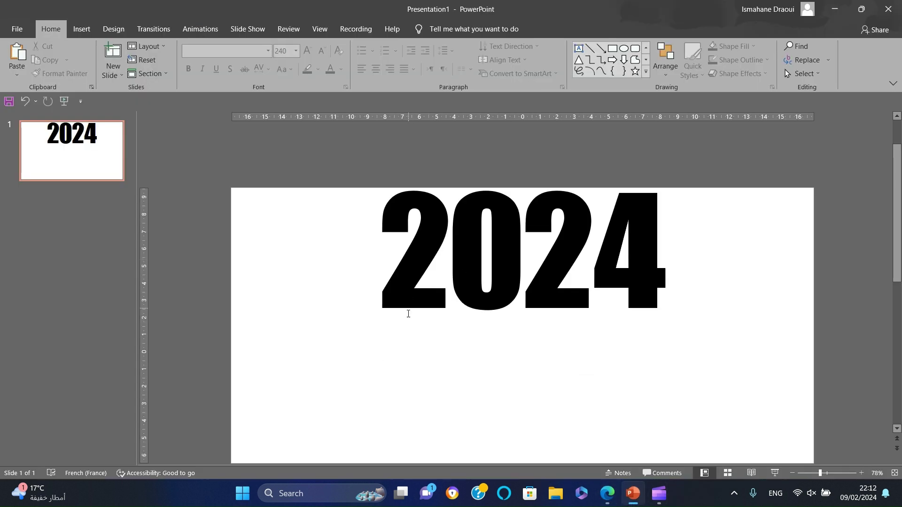
click(400, 330)
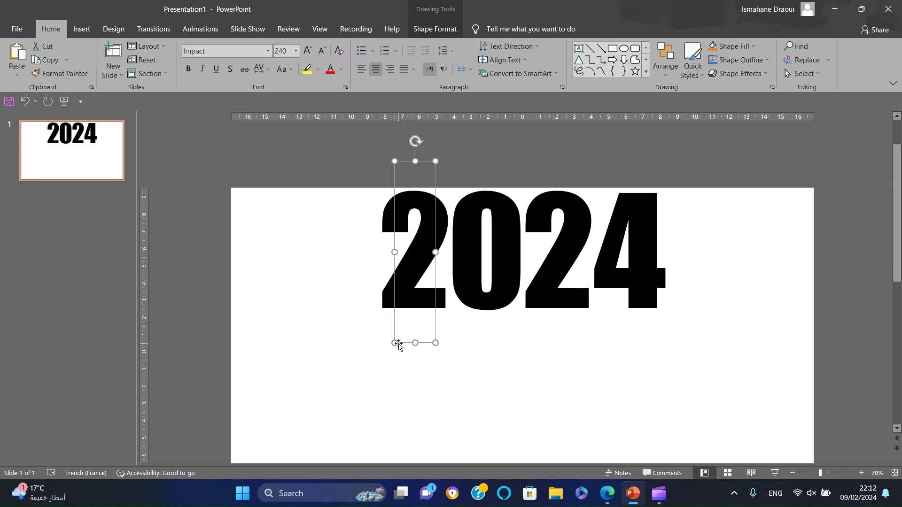
click(341, 68)
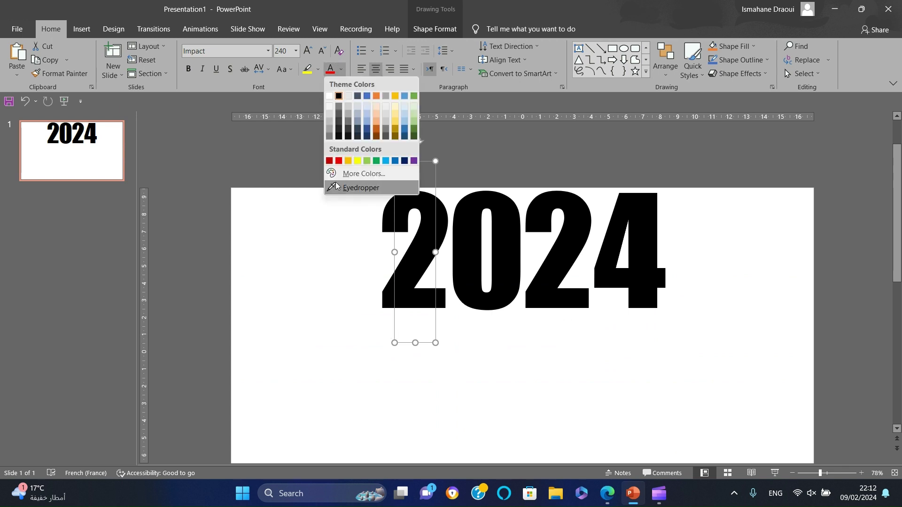
click(352, 172)
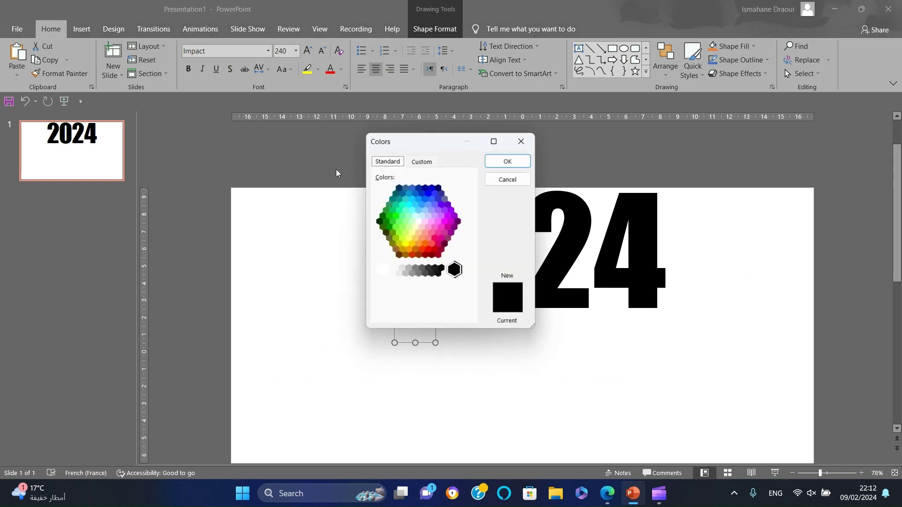
click(422, 160)
text(240046)
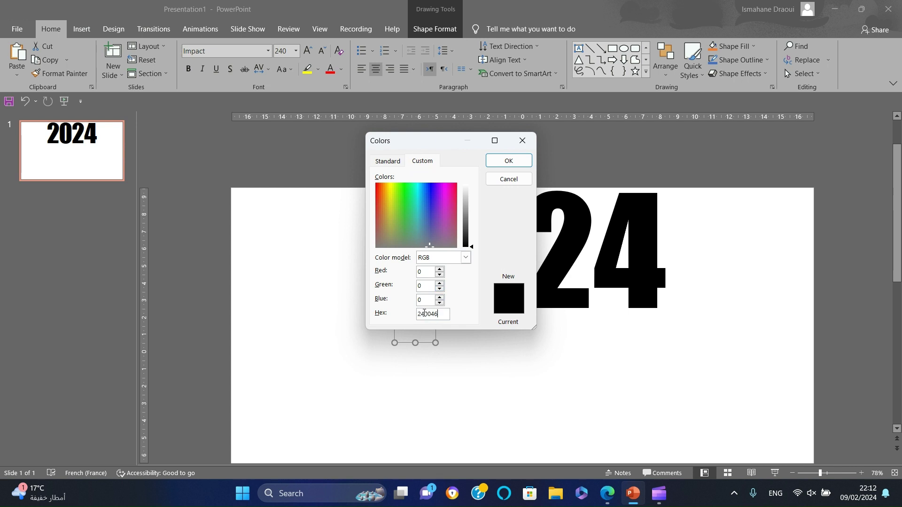
key(Return)
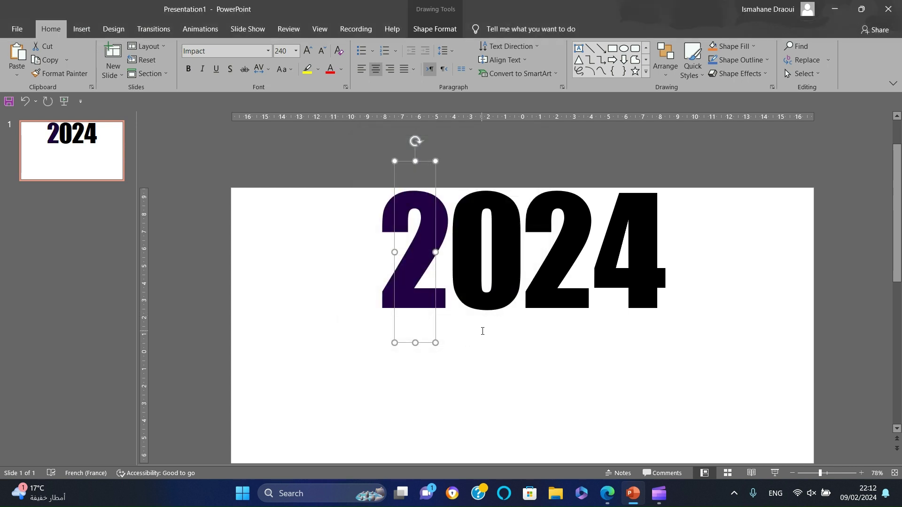
Step: Colour the 0 with palette hex 3C096C
click(485, 282)
key(alt+Tab)
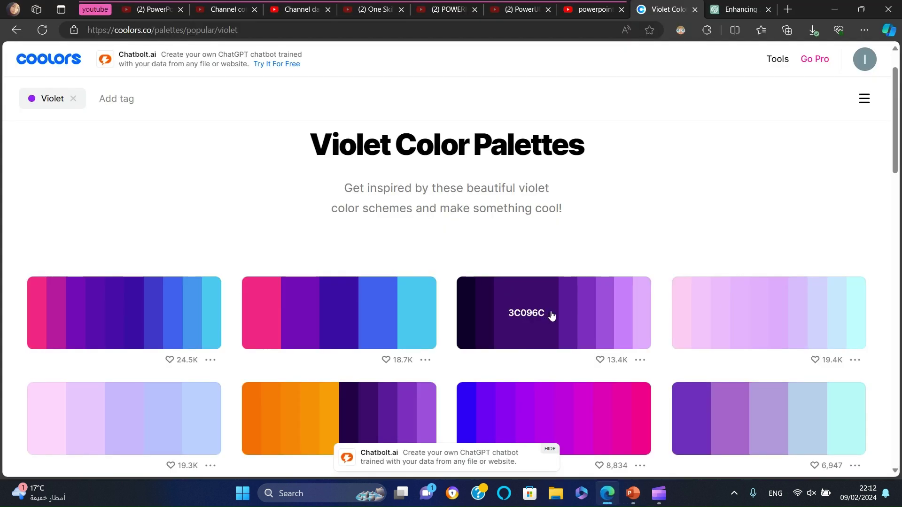
click(552, 314)
key(alt+Tab)
click(344, 69)
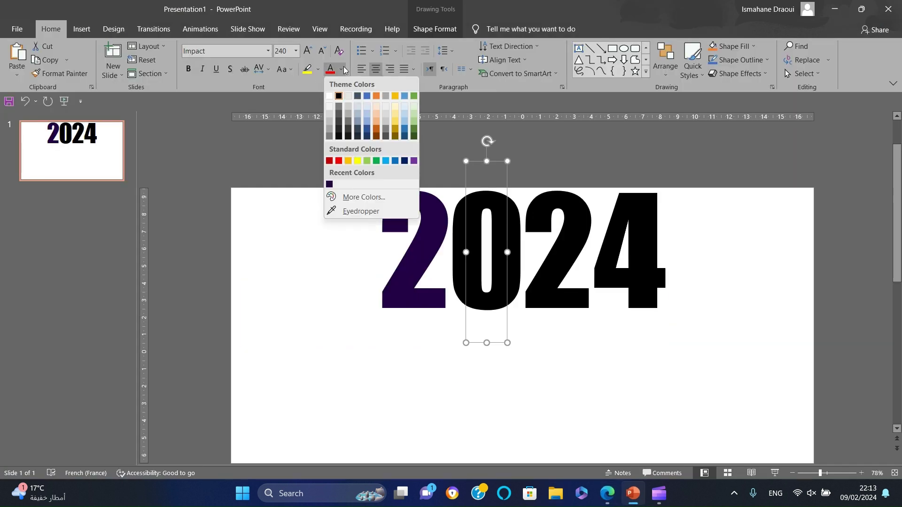
click(363, 197)
click(421, 161)
triple_click(432, 314)
key(ctrl+v)
key(Return)
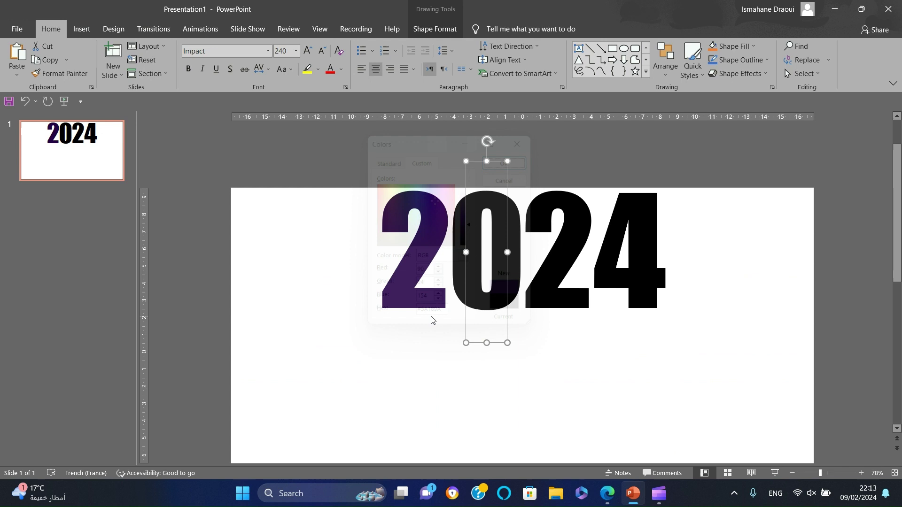
Step: Colour the second 2 with palette hex C770FF
click(557, 283)
click(603, 493)
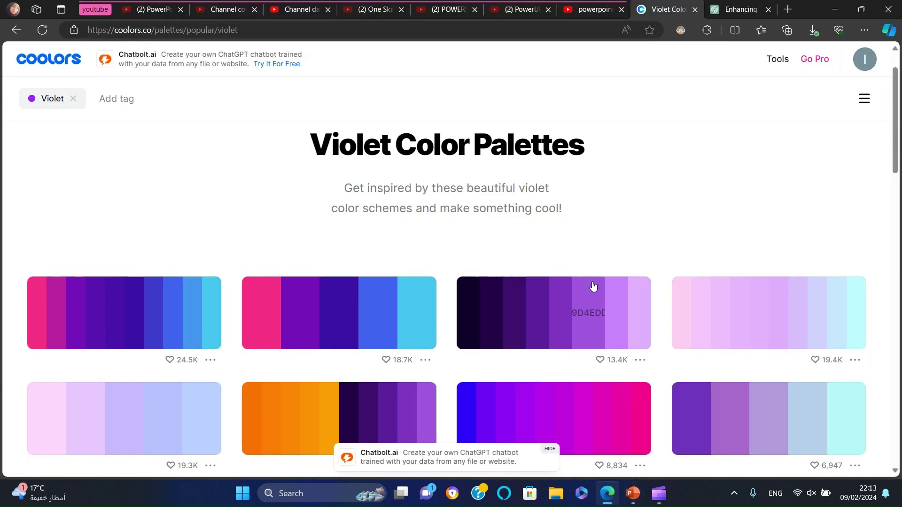
click(618, 288)
key(alt+Tab)
click(341, 69)
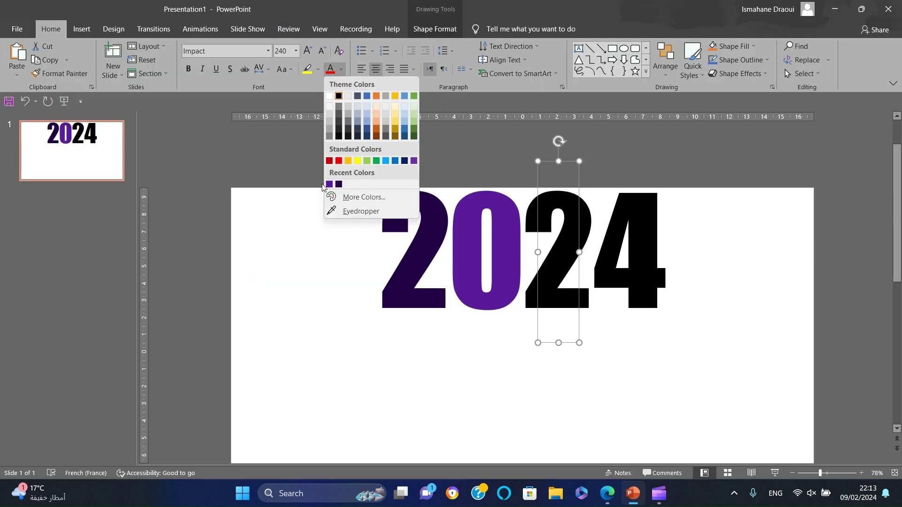
click(363, 196)
click(423, 160)
triple_click(436, 315)
key(ctrl+v)
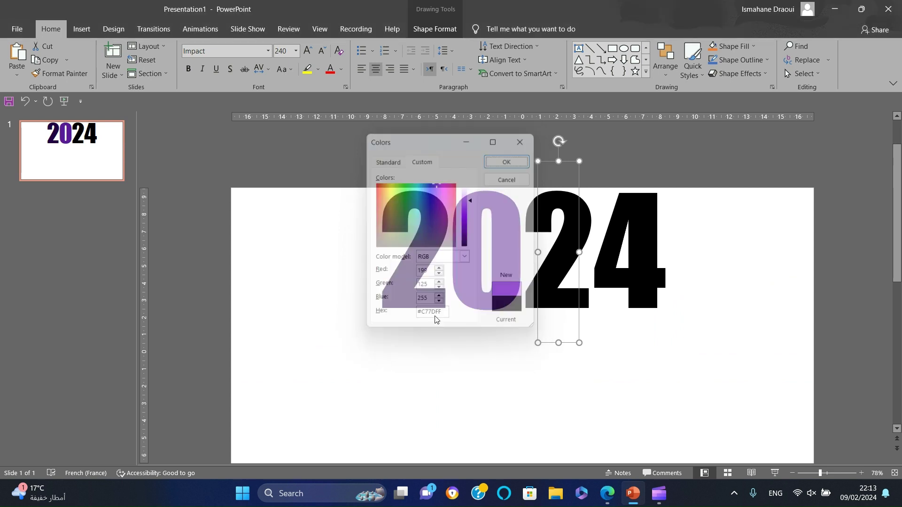
key(Return)
Step: Colour the 4 lavender with palette hex E2AAFF
click(631, 282)
click(610, 497)
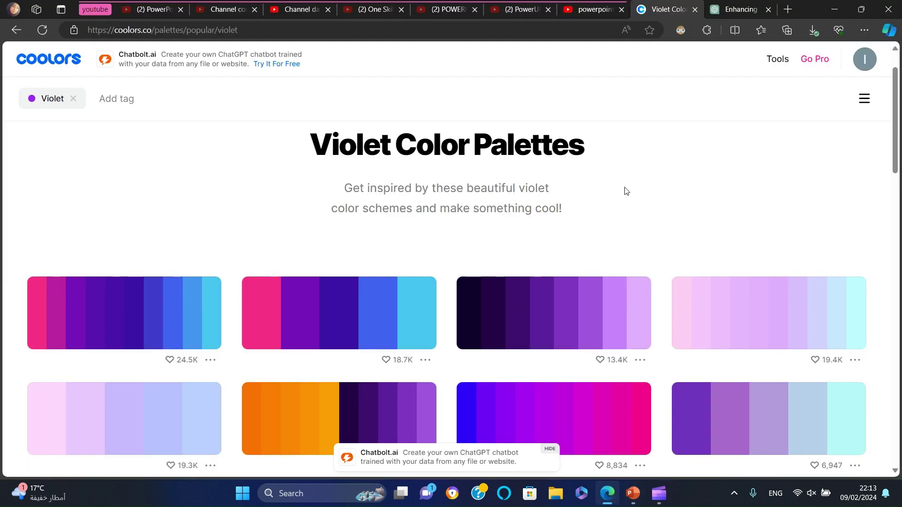
click(639, 303)
key(alt+Tab)
click(341, 69)
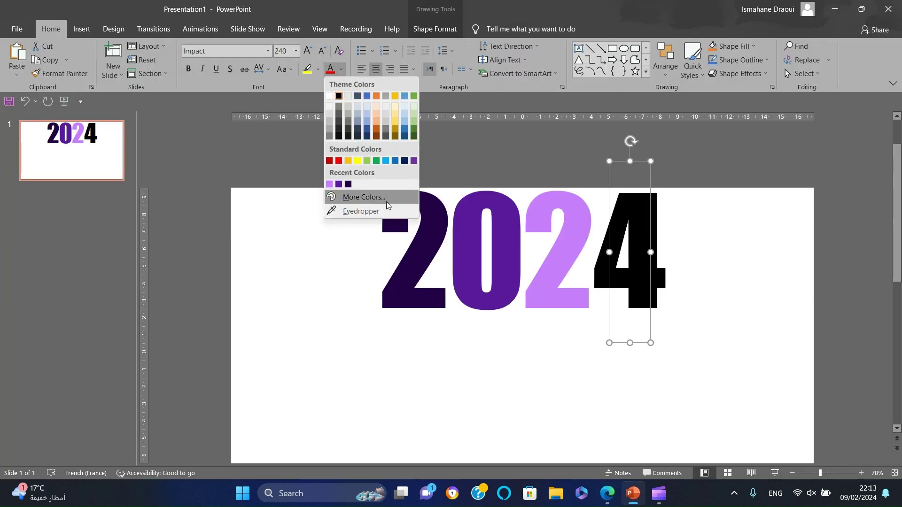
click(363, 196)
click(422, 160)
click(423, 314)
key(Return)
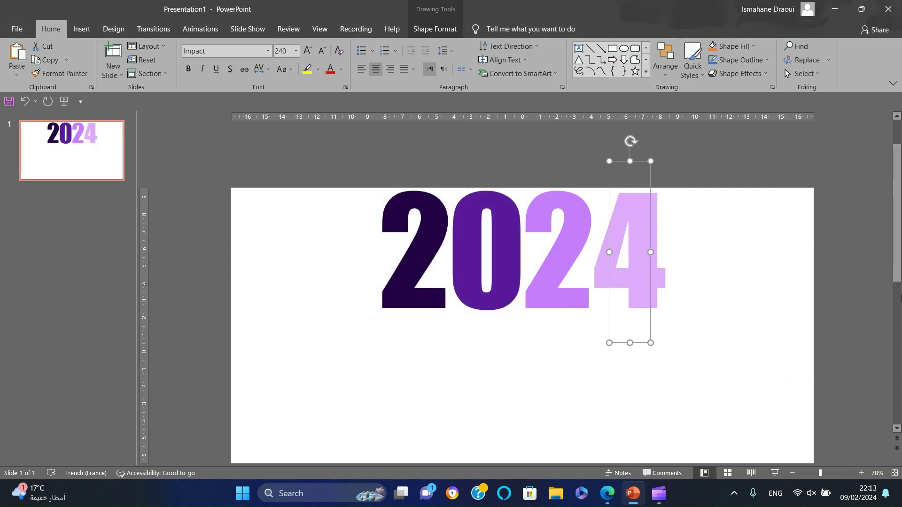
Step: Draw a rectangle under the first 2 and trim it to about 3.78 by 3.65 cm
click(785, 323)
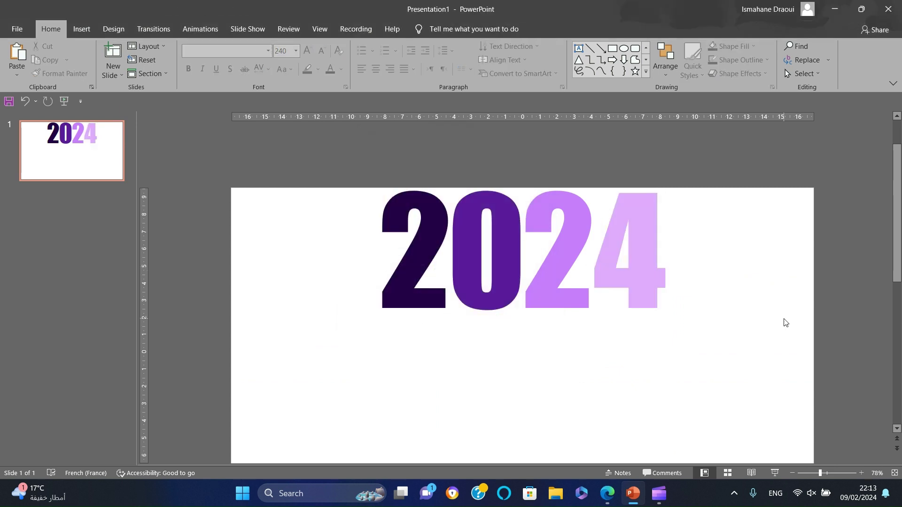
click(612, 48)
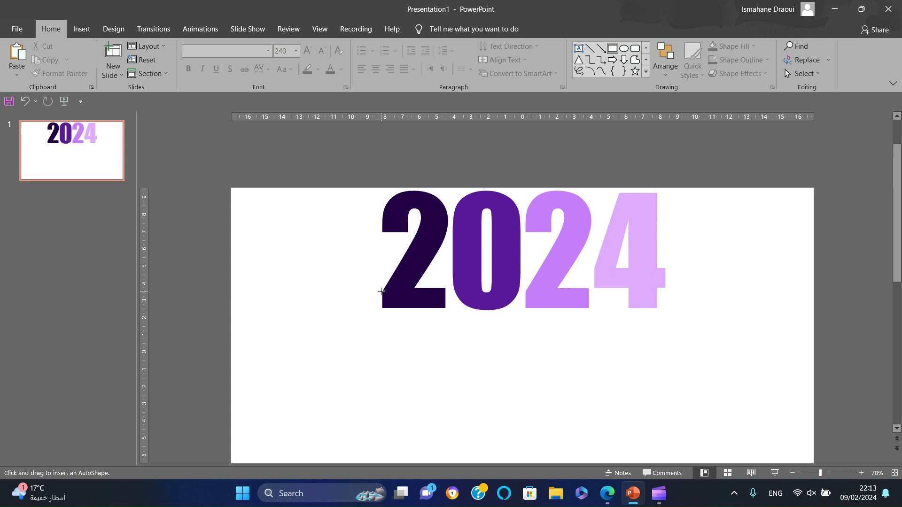
drag(382, 291, 445, 346)
scroll(445, 356, up, 5)
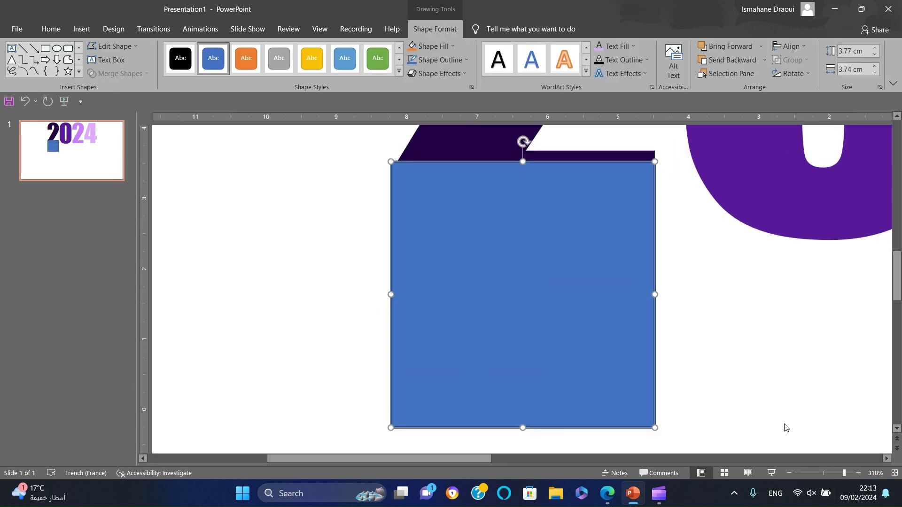
drag(392, 297, 397, 295)
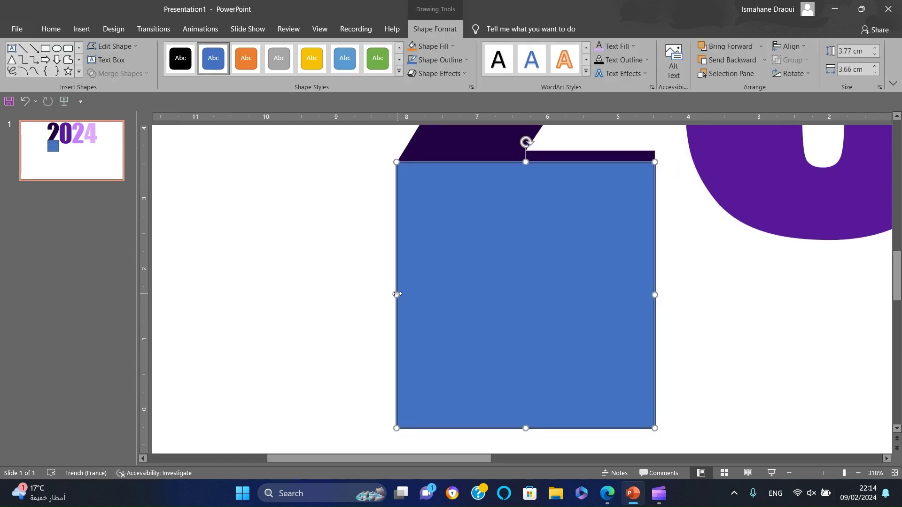
drag(525, 163, 526, 163)
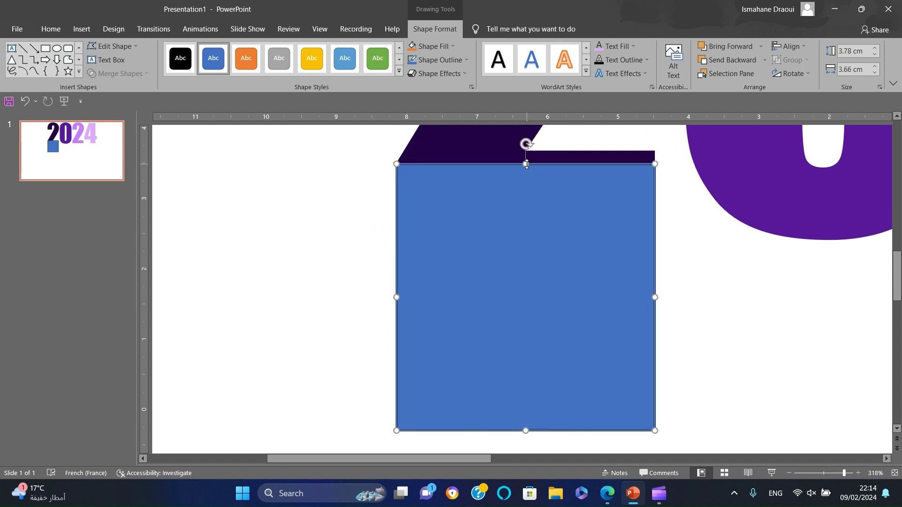
drag(654, 298, 654, 298)
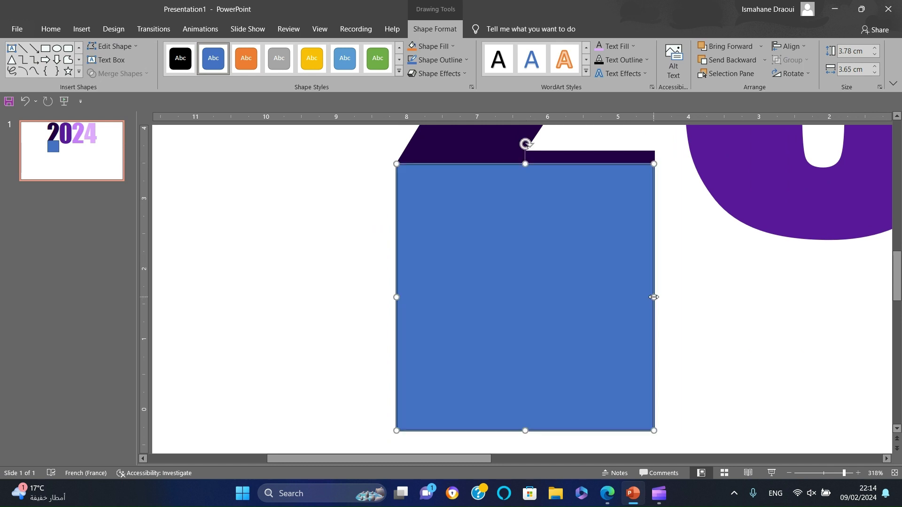
Step: Fill the rectangle dark purple and remove its outline
click(453, 46)
click(439, 161)
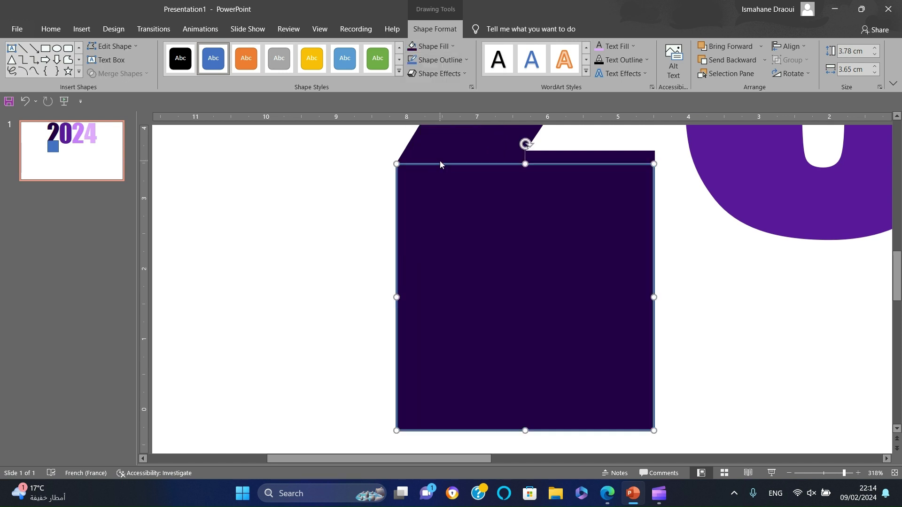
click(436, 63)
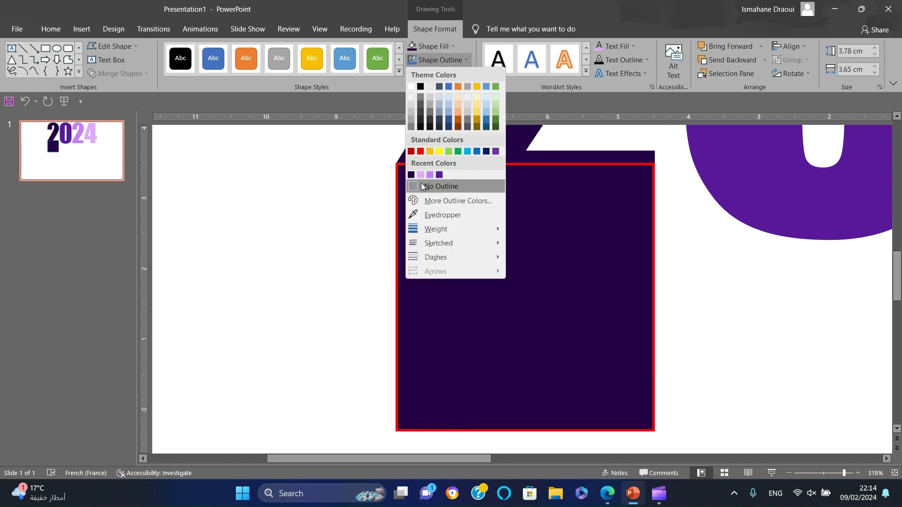
click(441, 186)
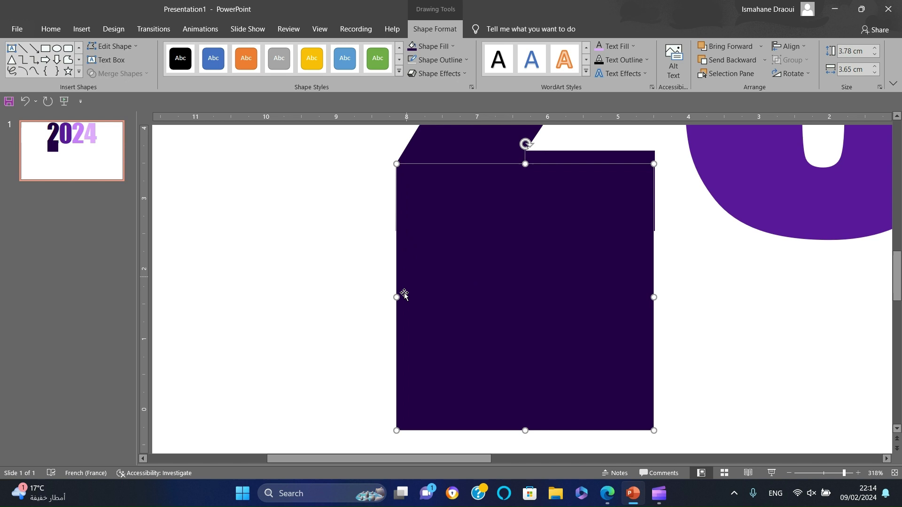
Step: Snug the rectangle up against the base of the first 2
drag(406, 297, 396, 304)
click(858, 473)
click(858, 473)
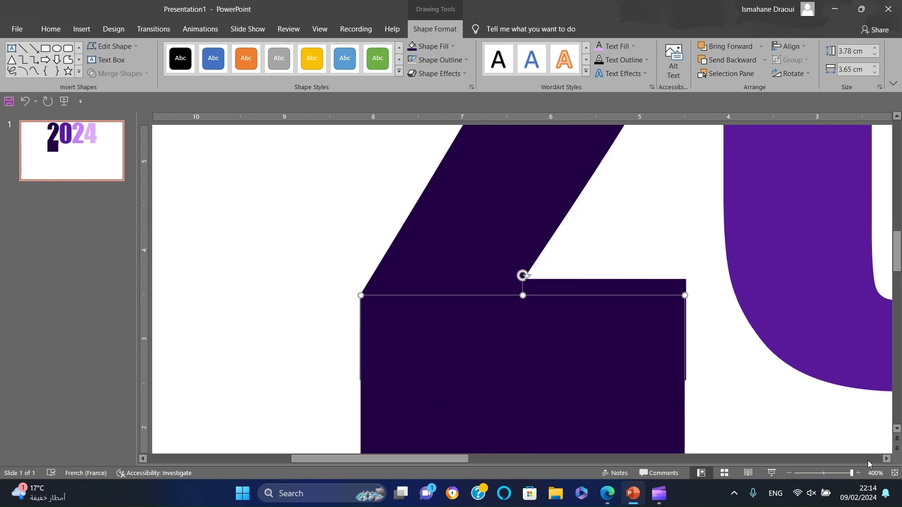
scroll(522, 281, down, 2)
drag(360, 407, 360, 407)
click(334, 396)
click(649, 370)
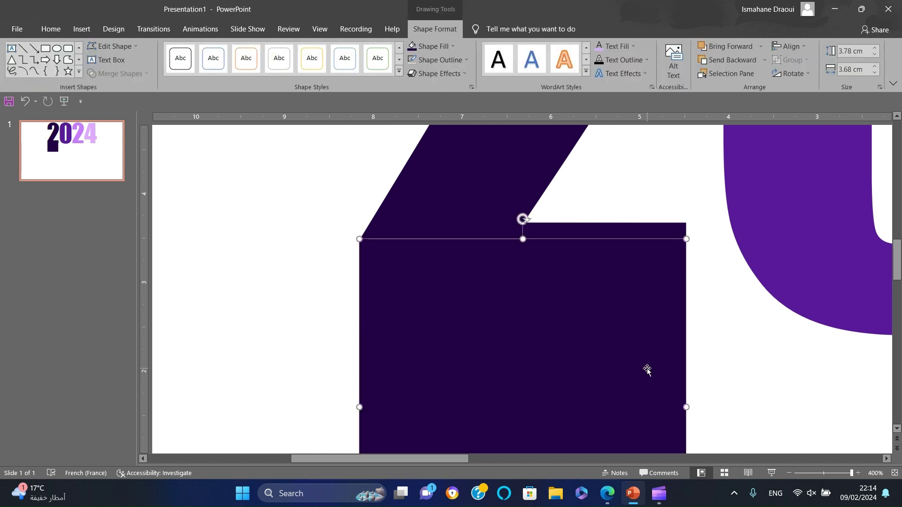
click(335, 360)
click(506, 316)
key(Escape)
click(560, 404)
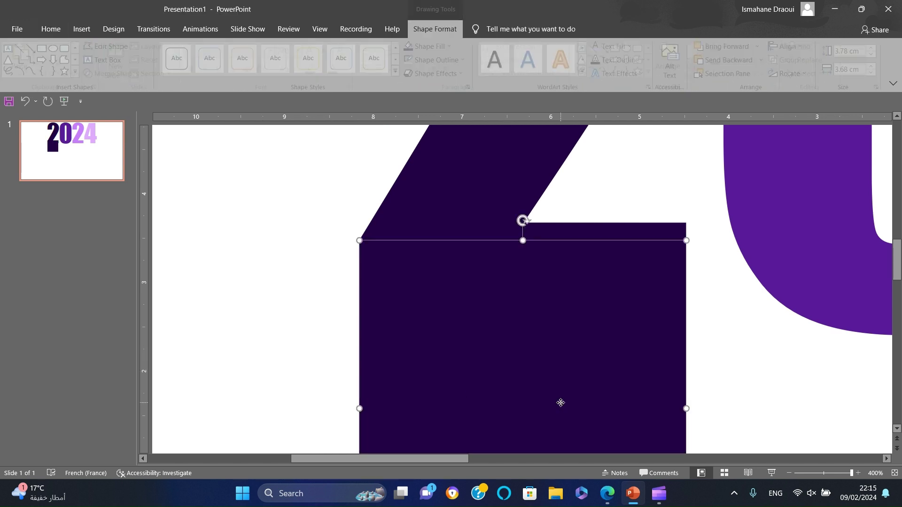
scroll(561, 404, down, 5)
Step: Duplicate the dark rectangle and align the copy beneath the second 2
click(471, 315)
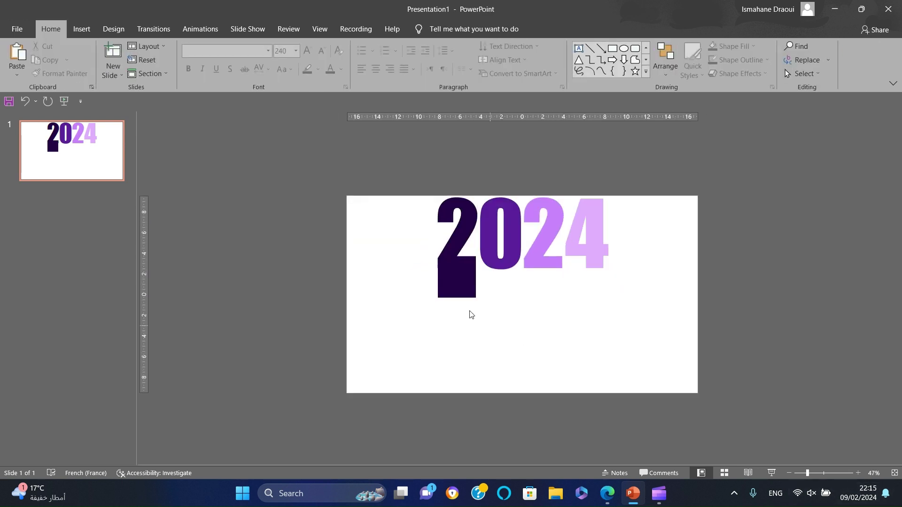
click(444, 283)
key(Down)
key(Right)
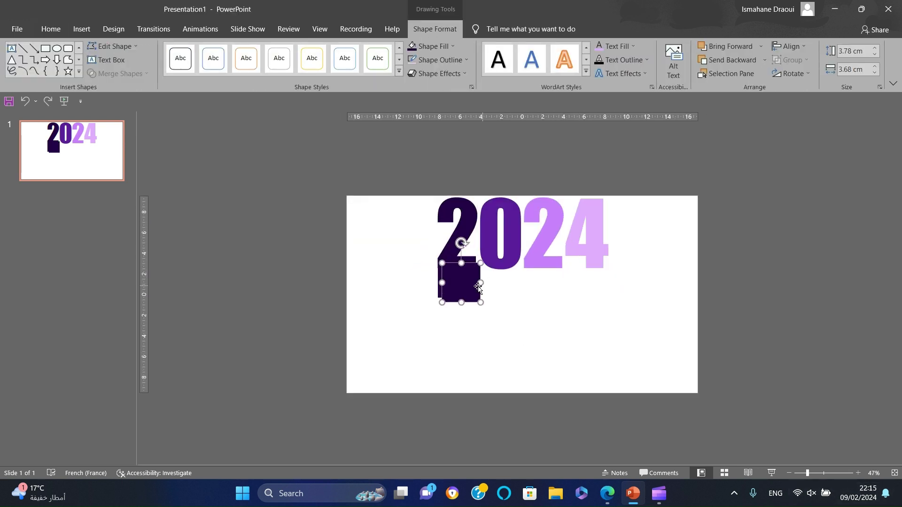
drag(479, 286, 544, 281)
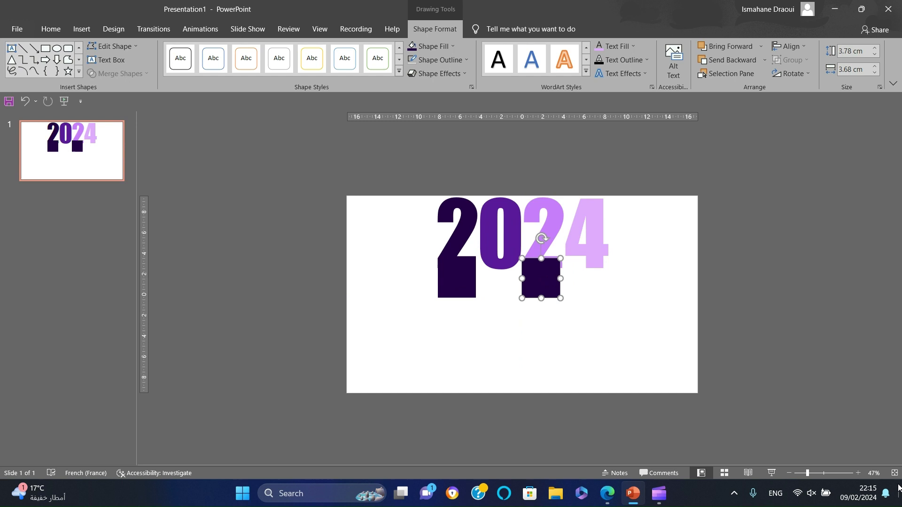
click(851, 474)
drag(480, 369, 492, 373)
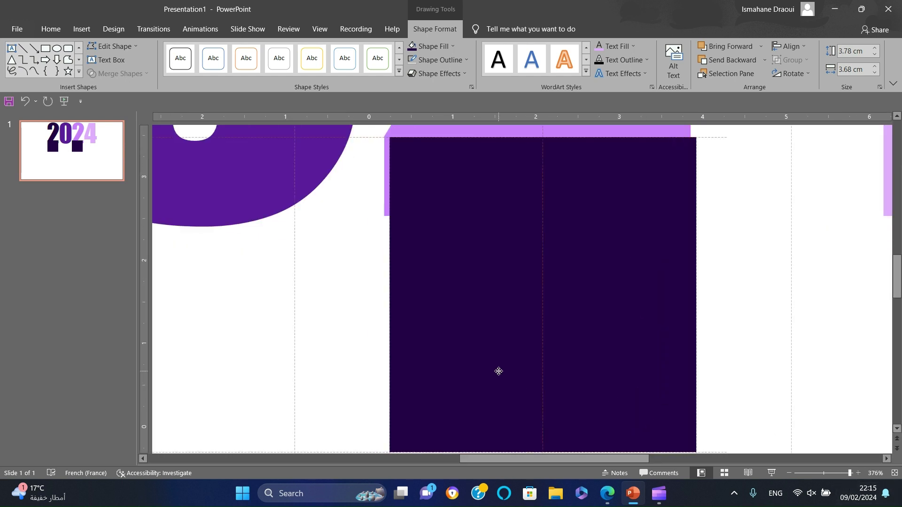
click(492, 372)
Step: Fill the copied rectangle with the second 2's light purple
click(453, 46)
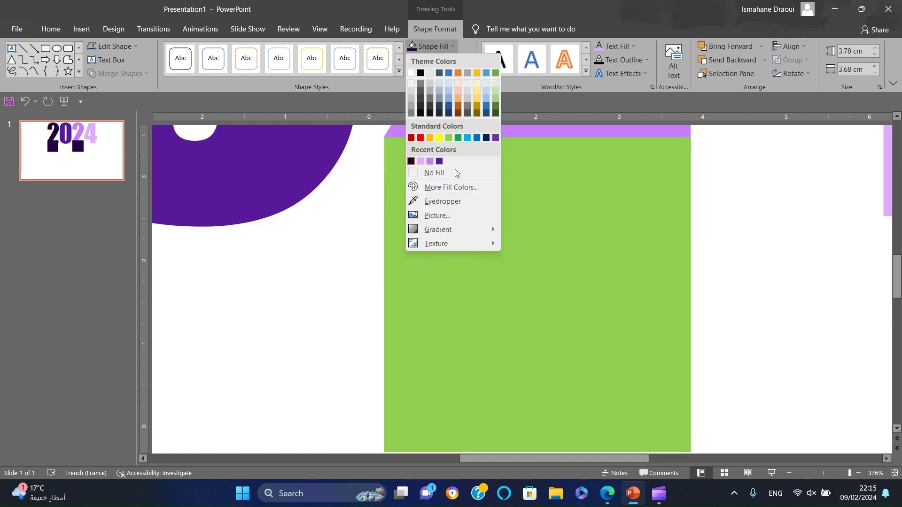
click(431, 161)
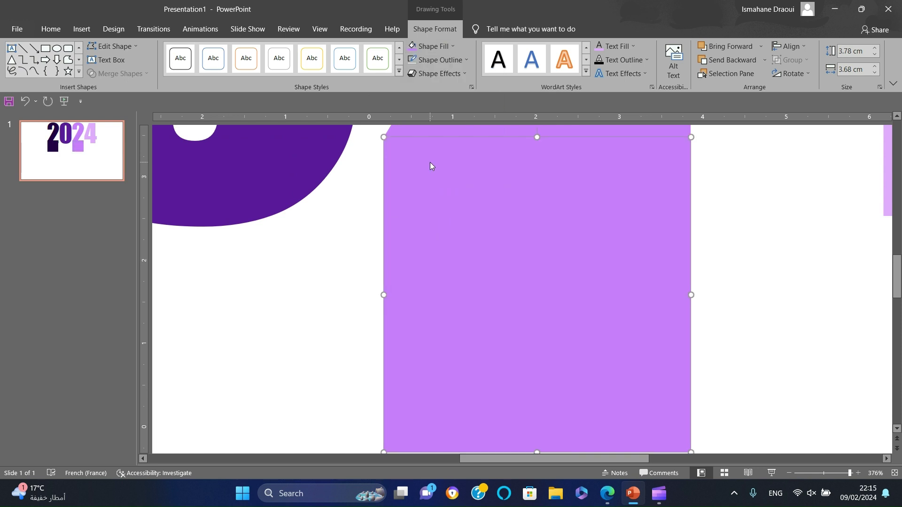
right_click(723, 277)
click(726, 253)
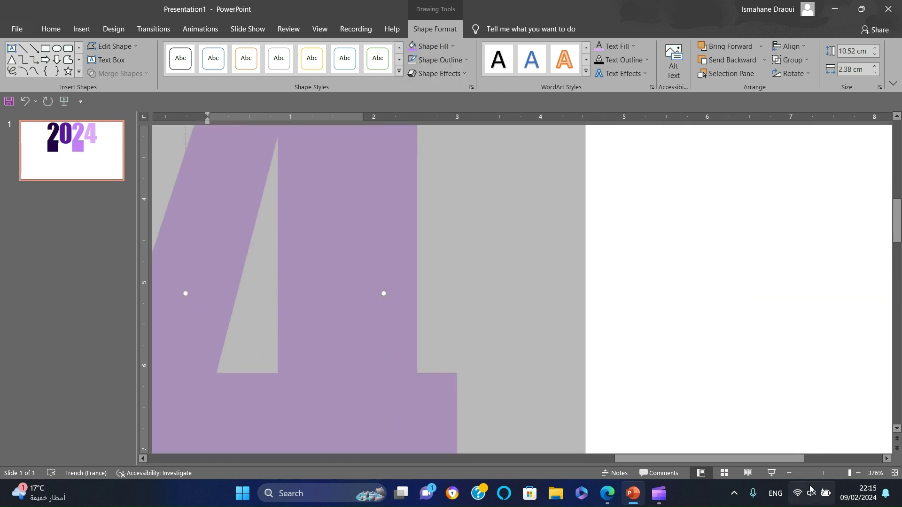
click(810, 473)
click(755, 273)
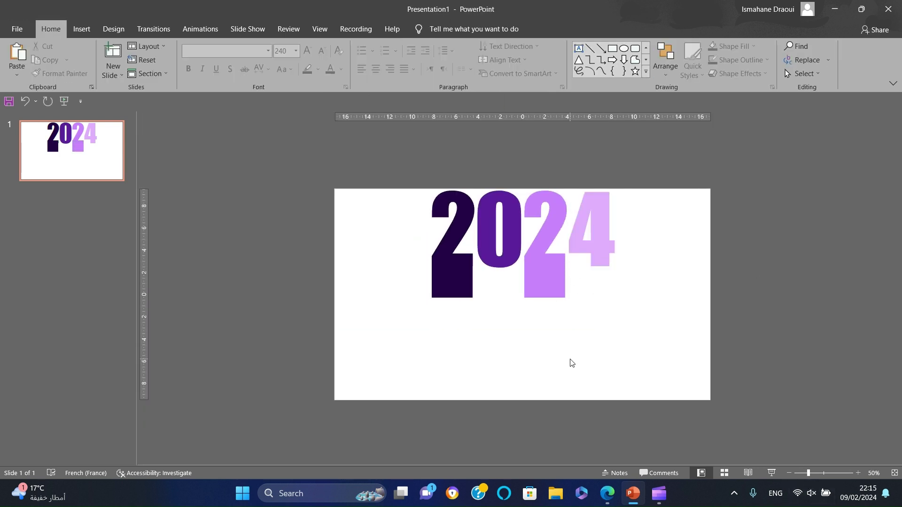
Step: Move the block under the 4 and widen it to the digit's right edge
drag(546, 283, 595, 262)
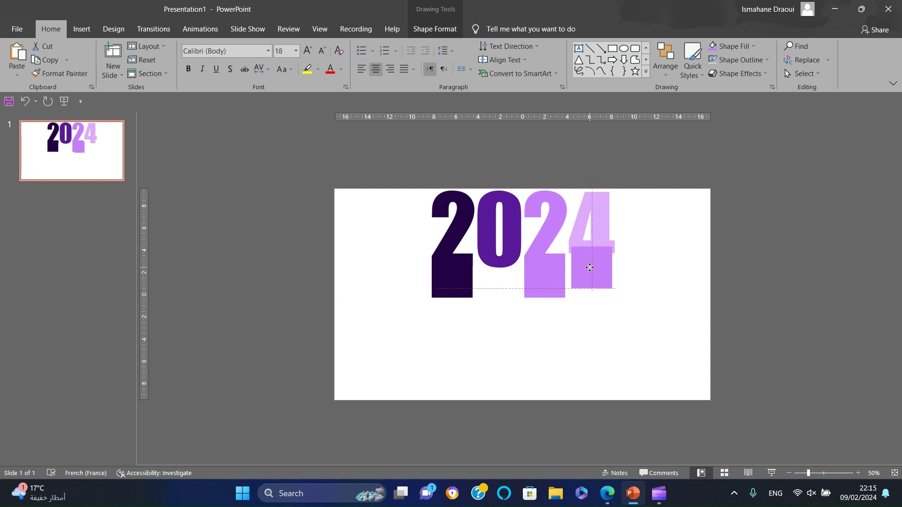
click(846, 473)
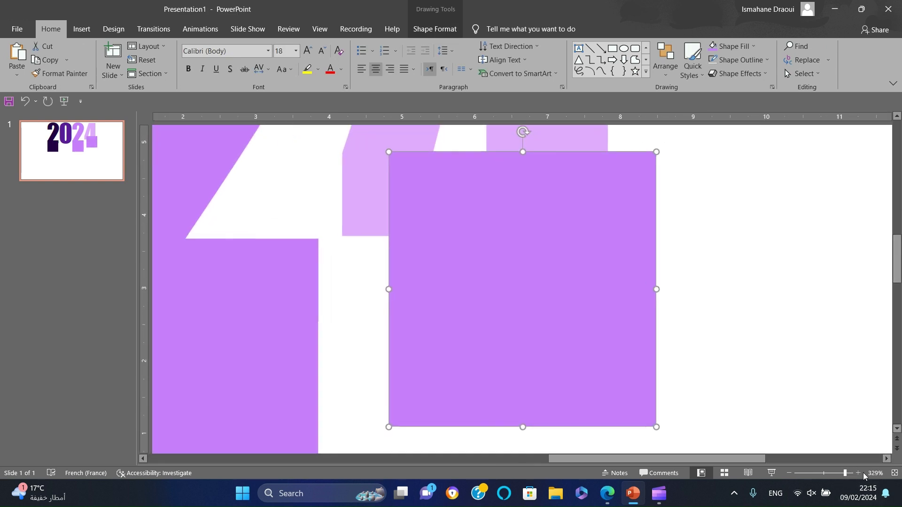
click(875, 473)
key(Escape)
click(858, 473)
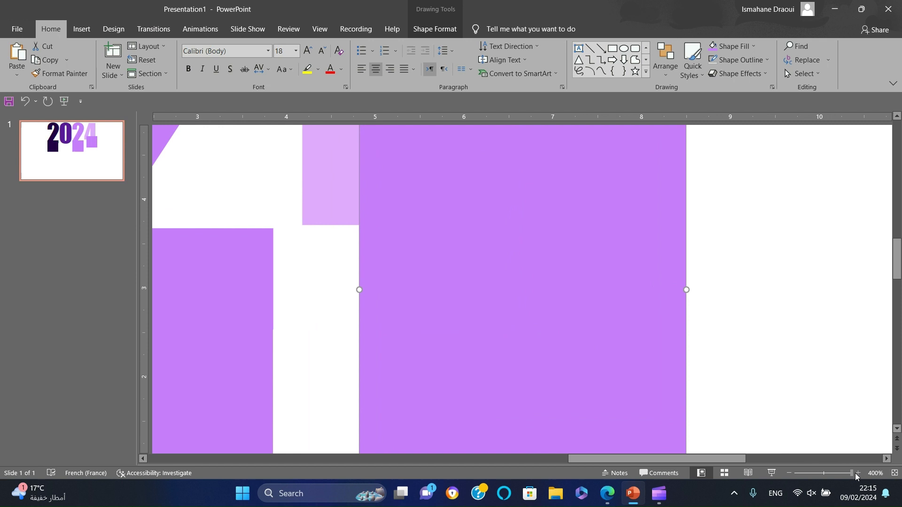
scroll(509, 245, up, 1)
drag(564, 243, 509, 245)
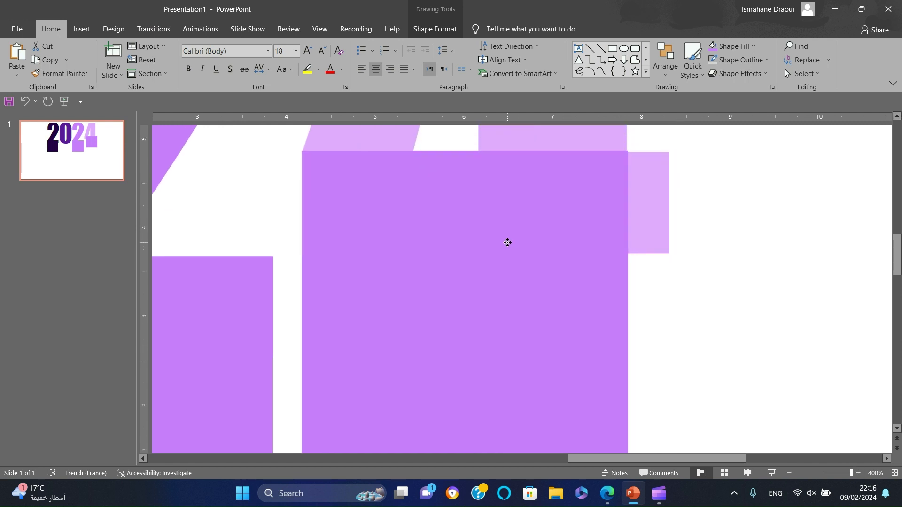
click(509, 245)
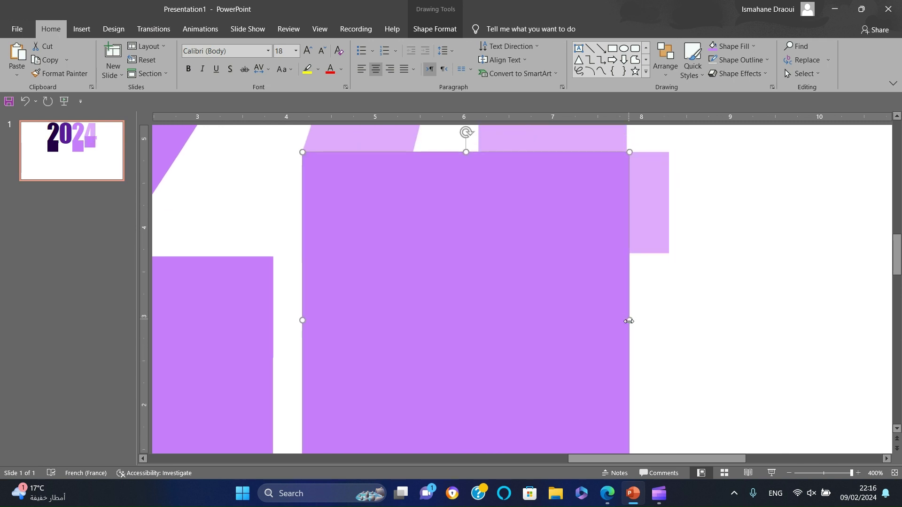
drag(629, 321, 668, 320)
Step: Fill the block under the 4 with the lighter purple
click(341, 68)
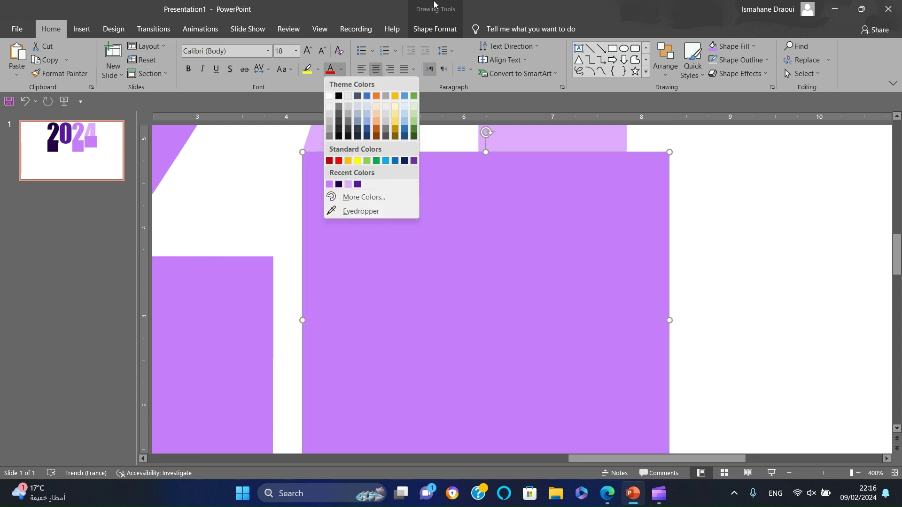
click(434, 29)
click(437, 46)
click(430, 168)
click(775, 318)
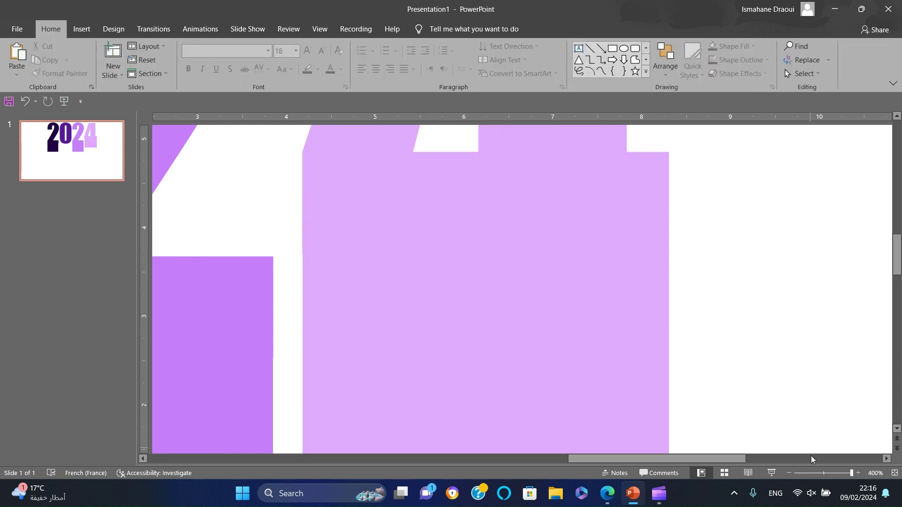
click(812, 473)
Step: Copy the block under the 2 to beneath the 0, evenly spaced between its neighbours
click(550, 286)
ctrl+drag(550, 286, 493, 287)
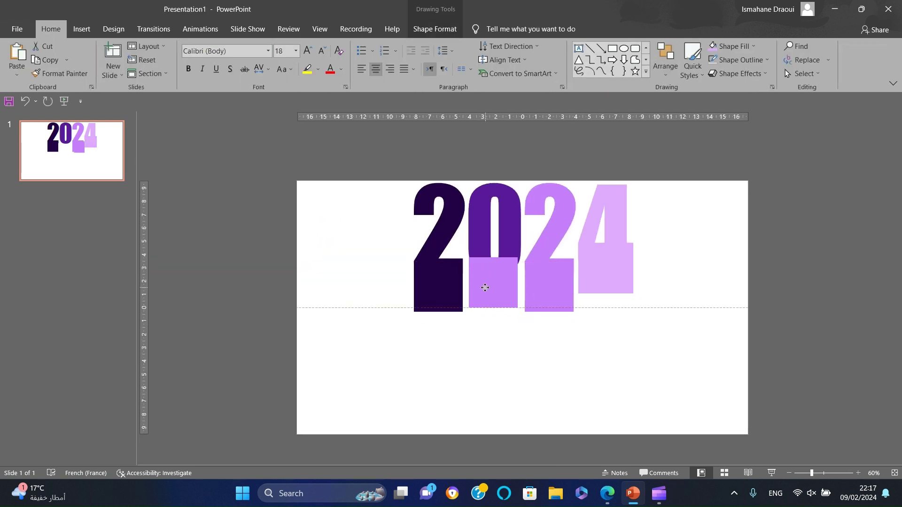
click(826, 473)
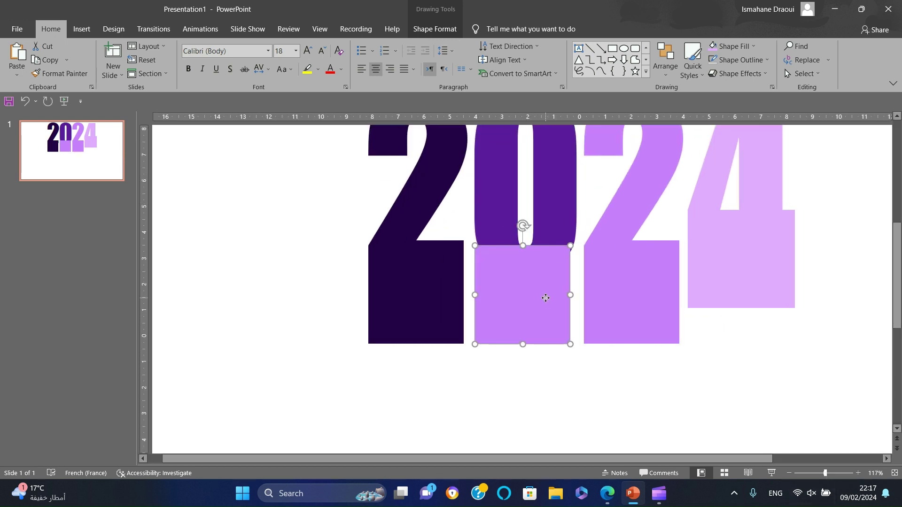
mouse_move(545, 297)
mouse_down()
mouse_move(569, 295)
mouse_move(525, 286)
mouse_up()
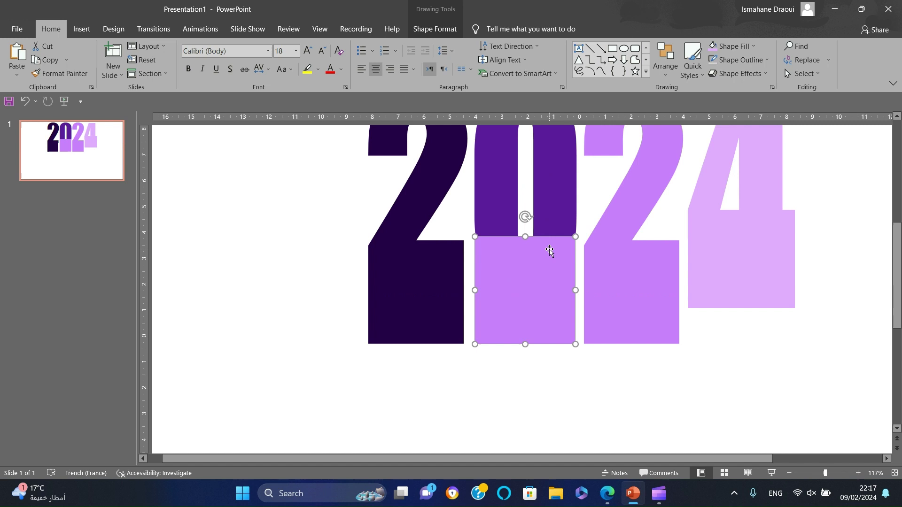
click(452, 430)
click(552, 304)
ctrl+scroll(551, 303, up, 5)
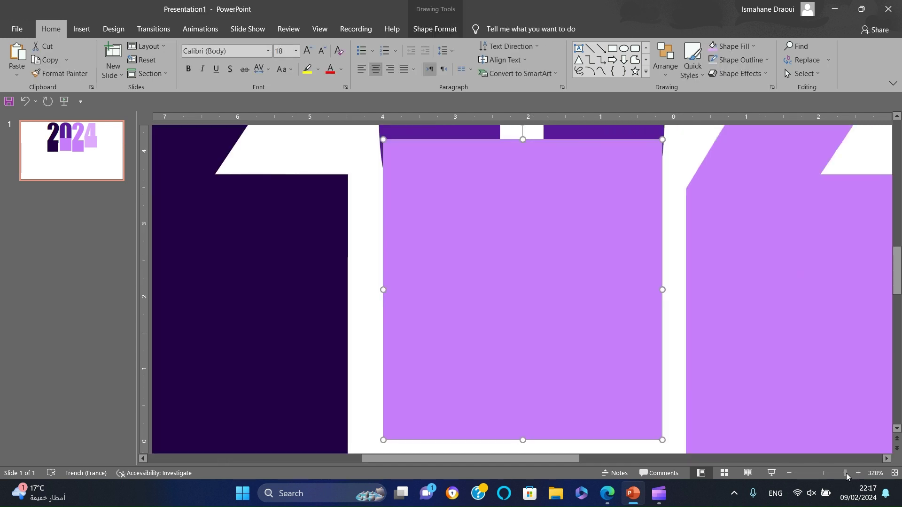
scroll(552, 303, up, 3)
scroll(522, 155, up, 1)
Step: Move the purple block from over the 0 to just below it, leaving a small gap
click(698, 356)
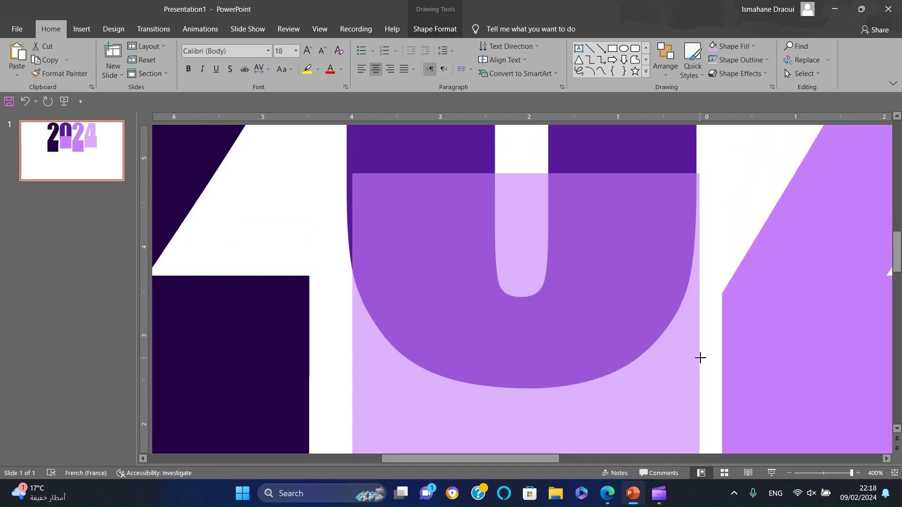
scroll(349, 360, right, 5)
click(779, 369)
ctrl+scroll(779, 368, down, 8)
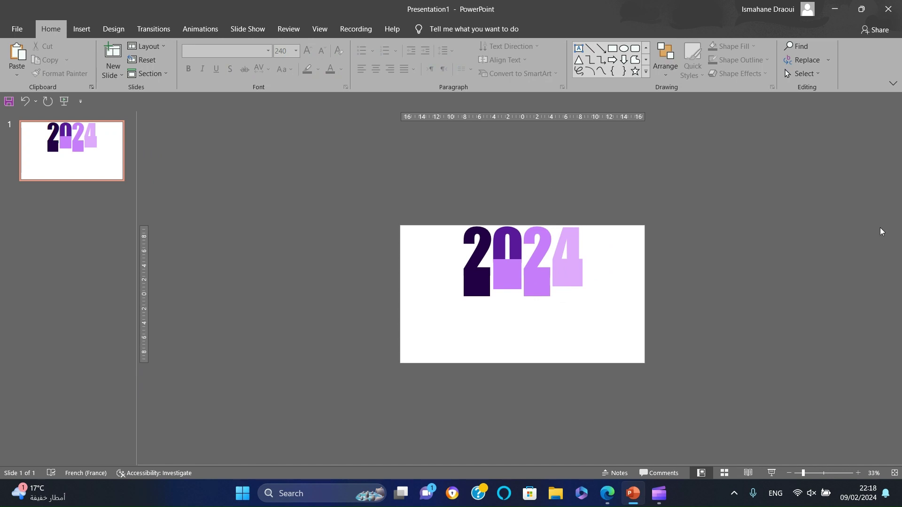
drag(803, 472, 825, 473)
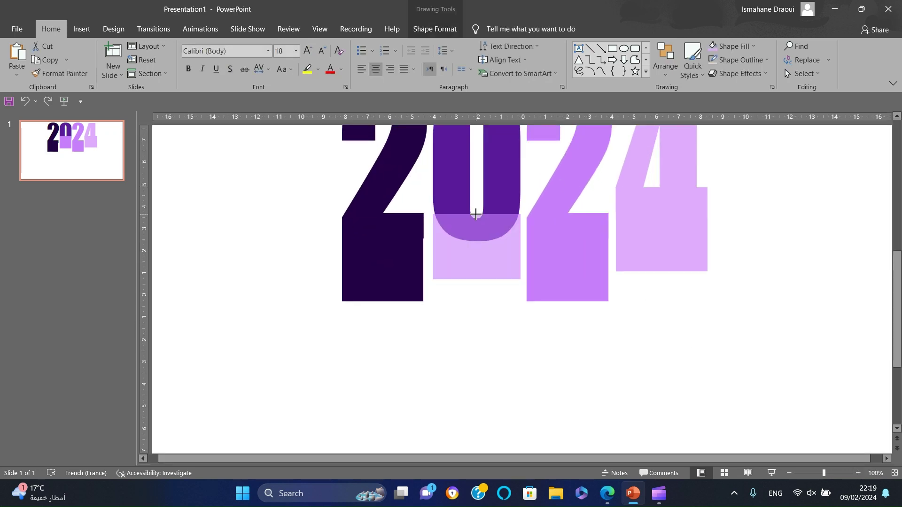
drag(477, 215, 477, 275)
click(479, 369)
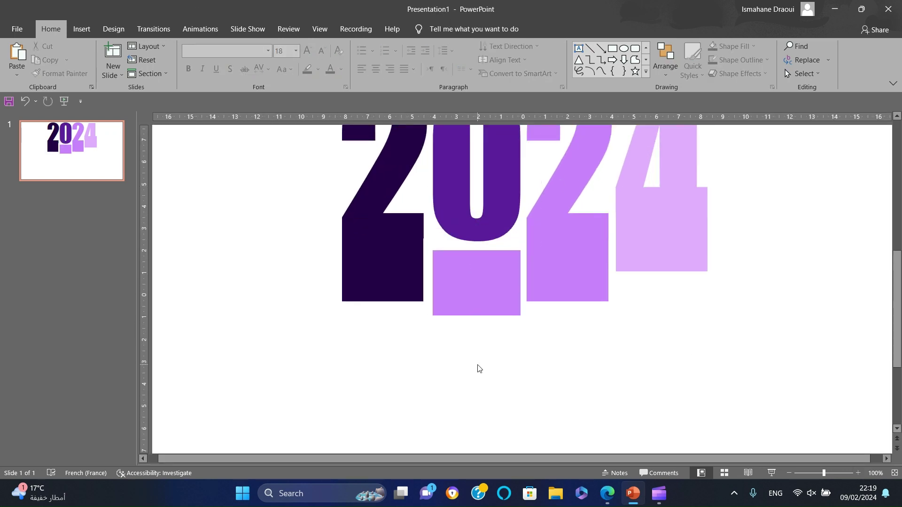
drag(825, 472, 853, 472)
Step: Zoom to 400% and trace a Freeform shape around the 0's rounded bottom
click(896, 118)
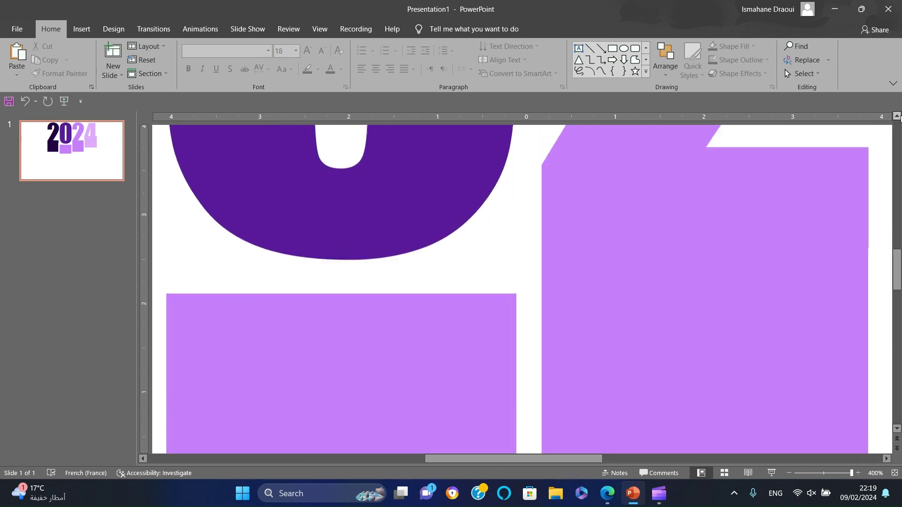
click(896, 119)
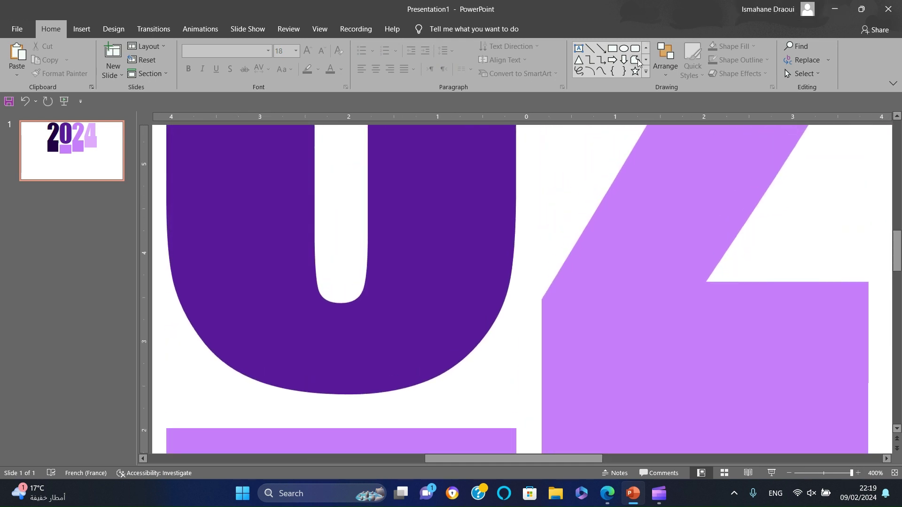
click(636, 63)
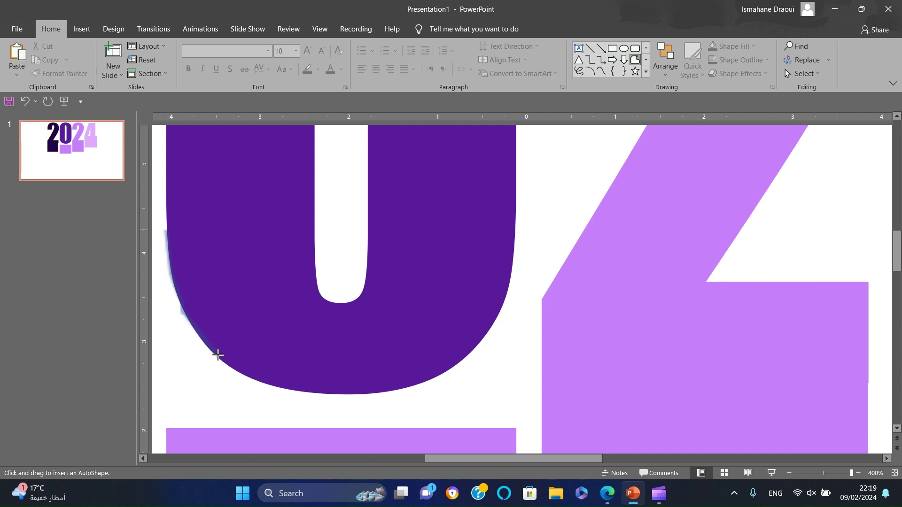
mouse_move(287, 390)
mouse_down()
mouse_move(370, 393)
mouse_move(462, 374)
mouse_move(504, 298)
mouse_up()
mouse_move(516, 221)
mouse_down()
mouse_move(514, 426)
mouse_move(166, 428)
mouse_move(166, 223)
mouse_up()
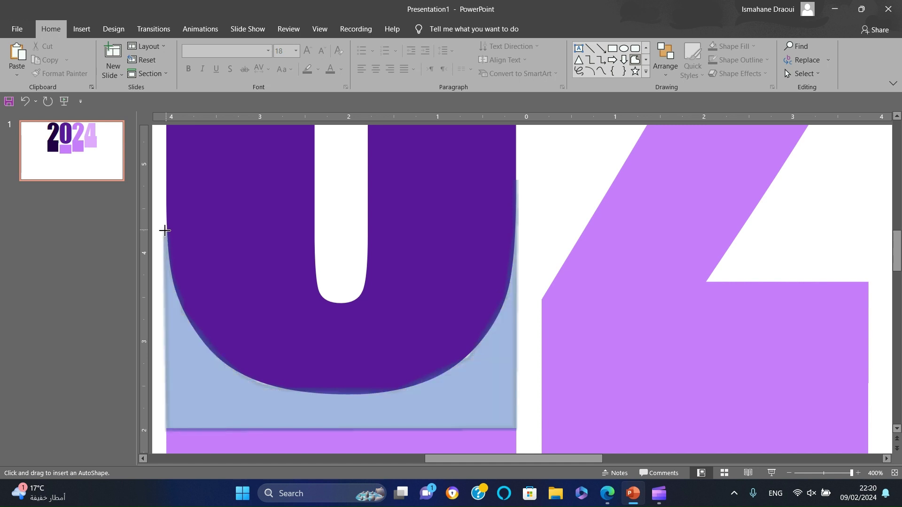
Step: At 160% zoom, raise the lavender block under the 0 to touch the traced freeform
click(790, 473)
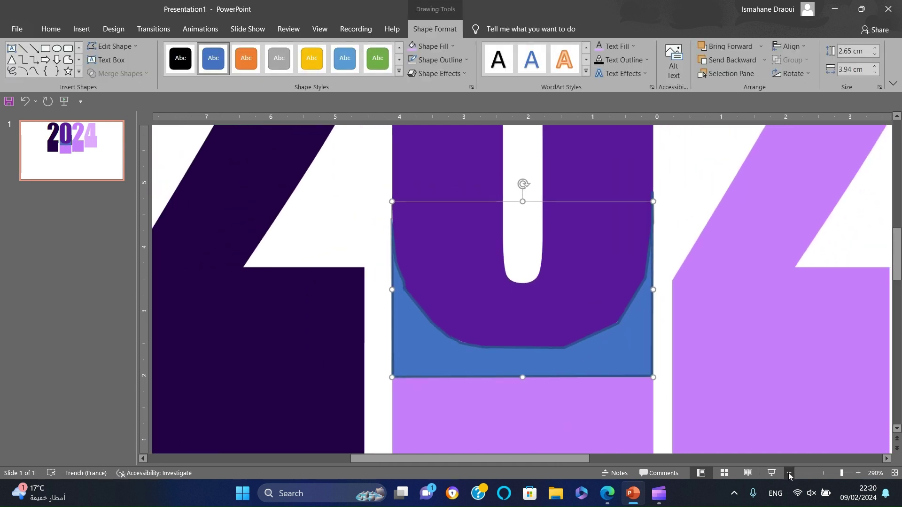
click(790, 473)
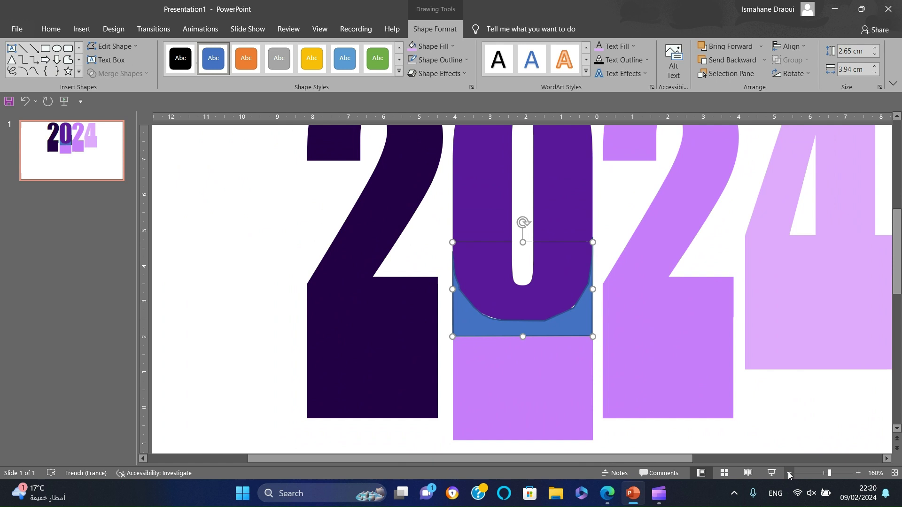
drag(537, 426, 537, 399)
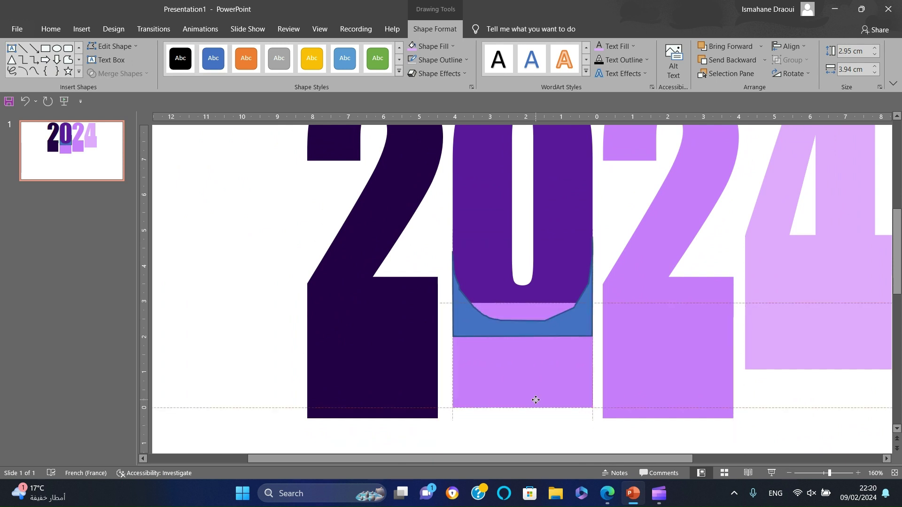
drag(535, 399, 536, 402)
click(588, 308)
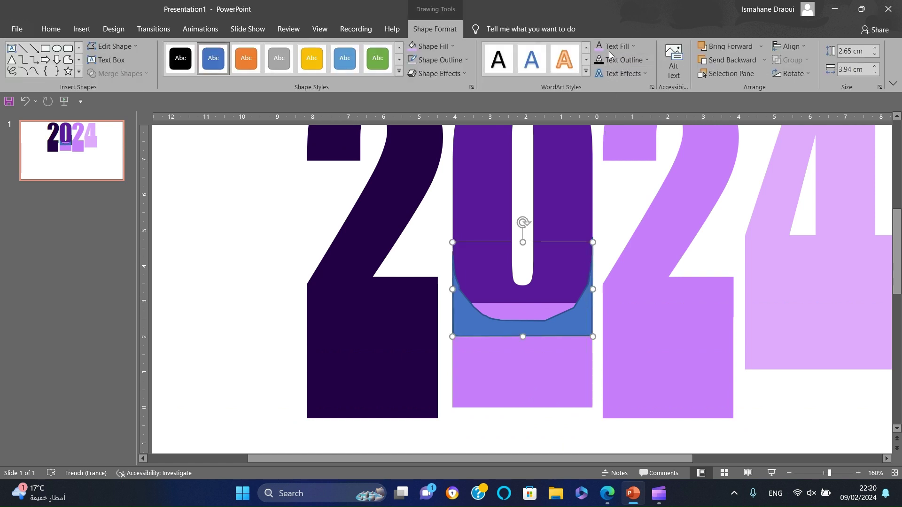
Step: Remove the traced shape's preset outline and fill it with the 0's dark purple
click(412, 59)
click(445, 48)
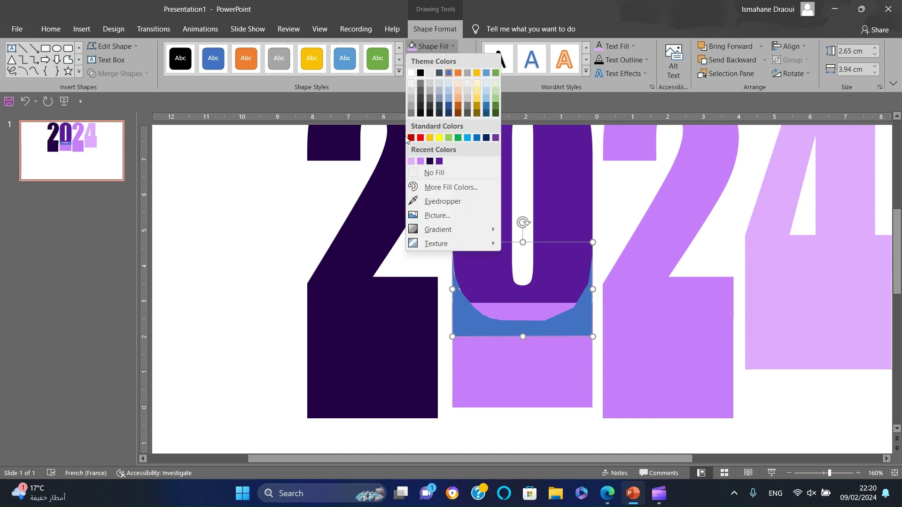
click(439, 162)
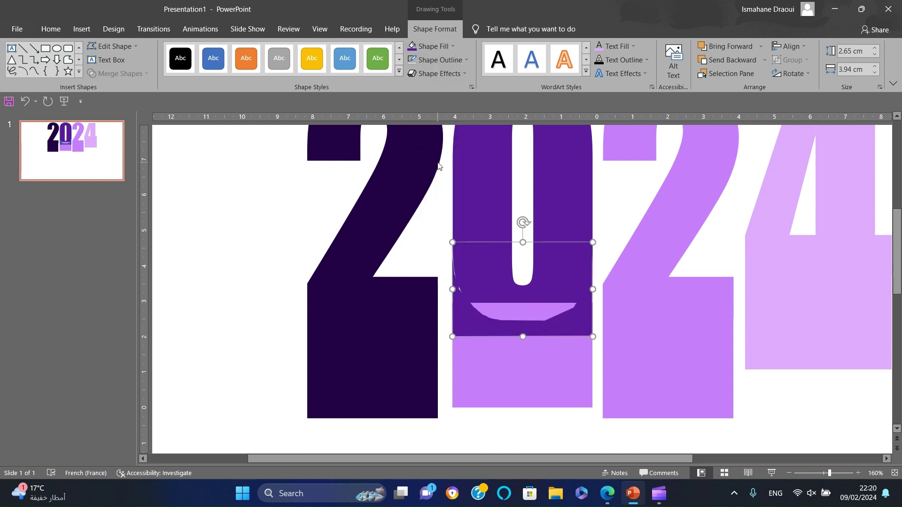
Step: Try a recent purple fill on the lower block, undo it, and select the upper piece
click(504, 353)
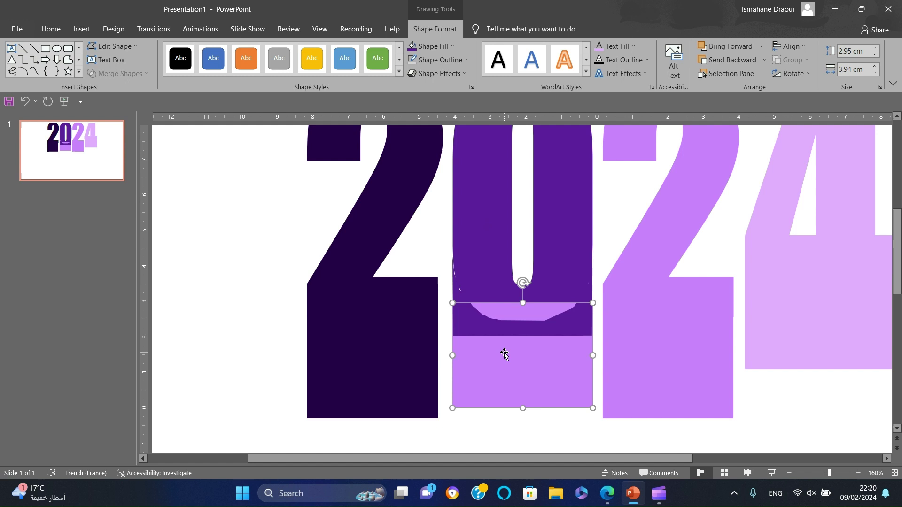
click(451, 47)
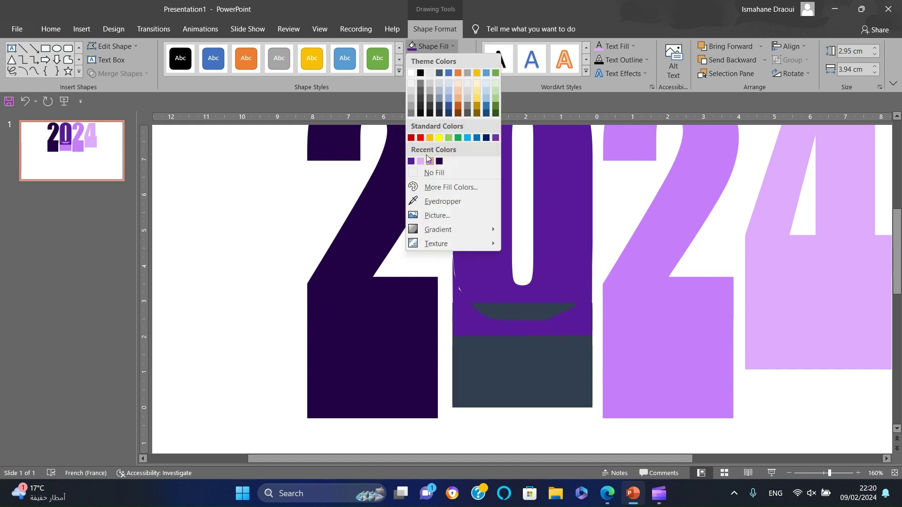
click(411, 161)
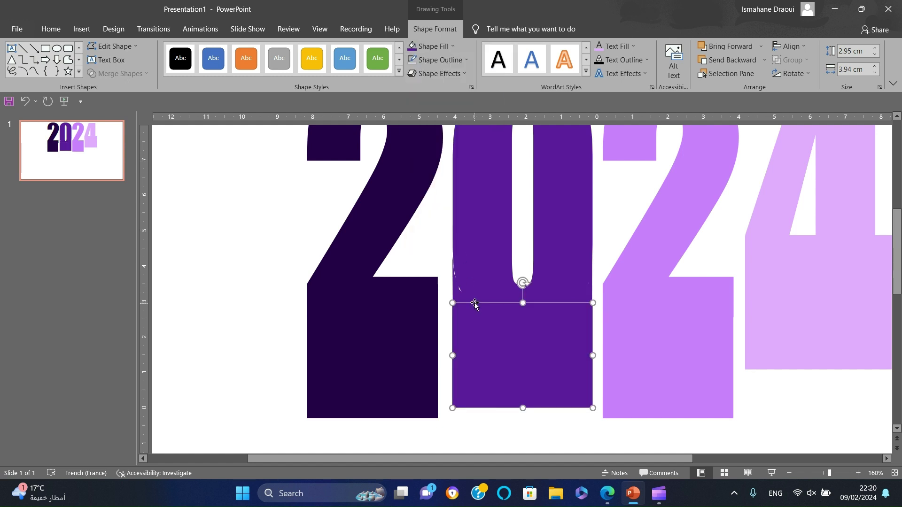
scroll(468, 287, up, 3)
click(468, 287)
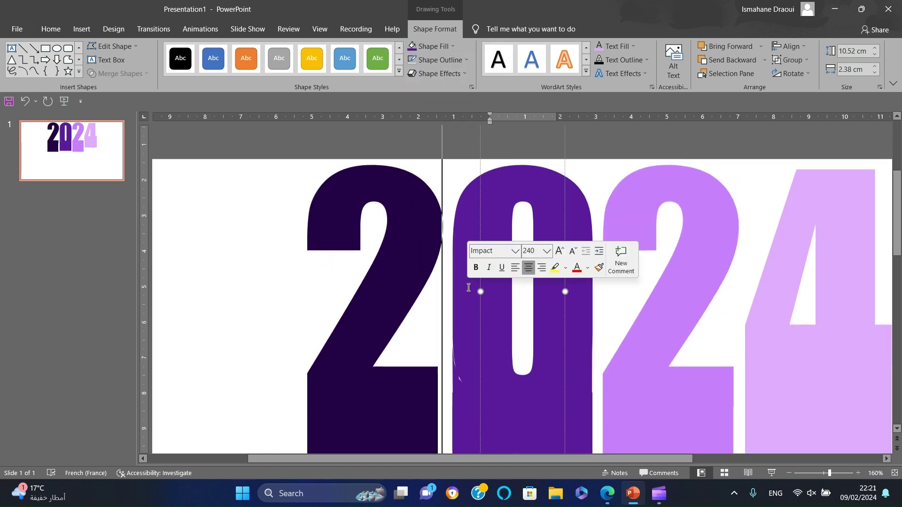
click(26, 101)
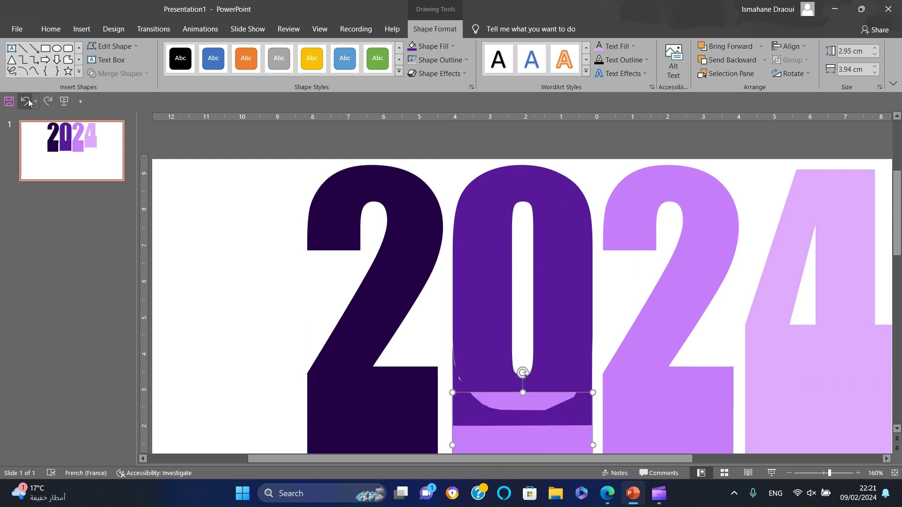
click(566, 419)
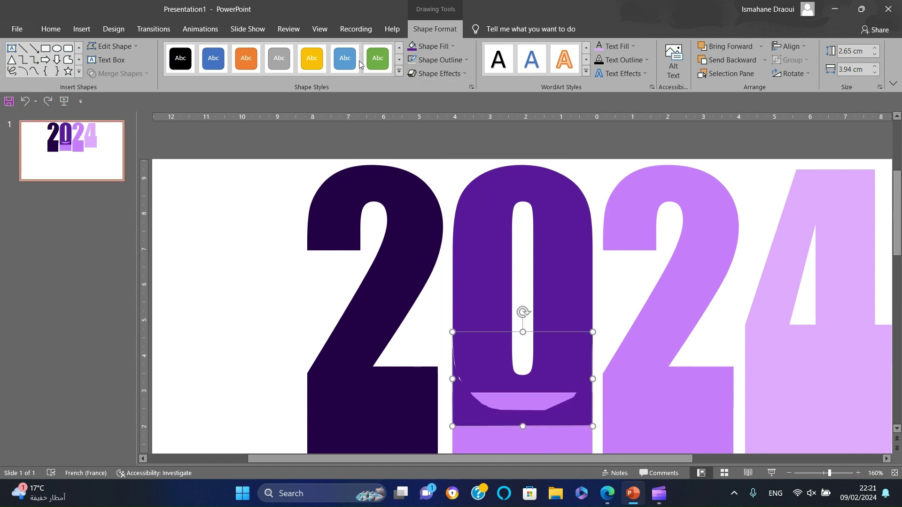
Step: Adjust the cut-out piece's curve points with Edit Points, then nudge the piece up
click(115, 47)
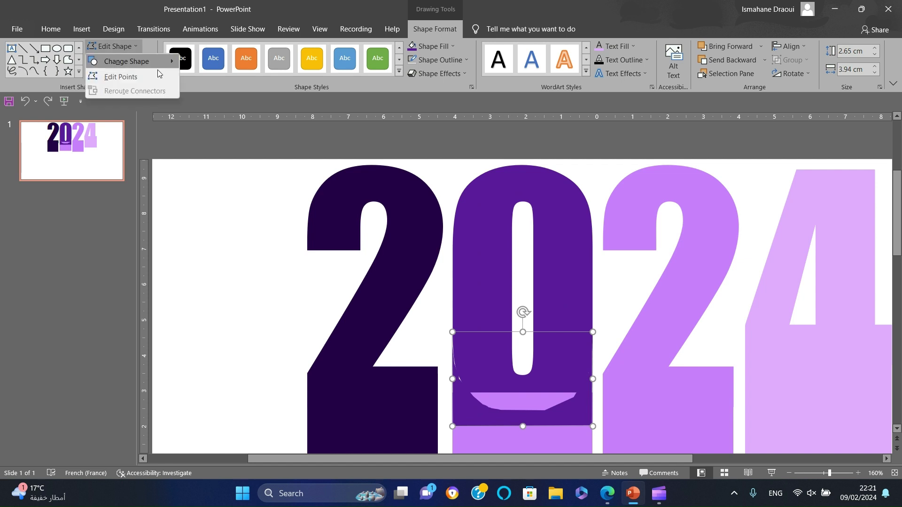
click(111, 59)
scroll(521, 317, up, 5)
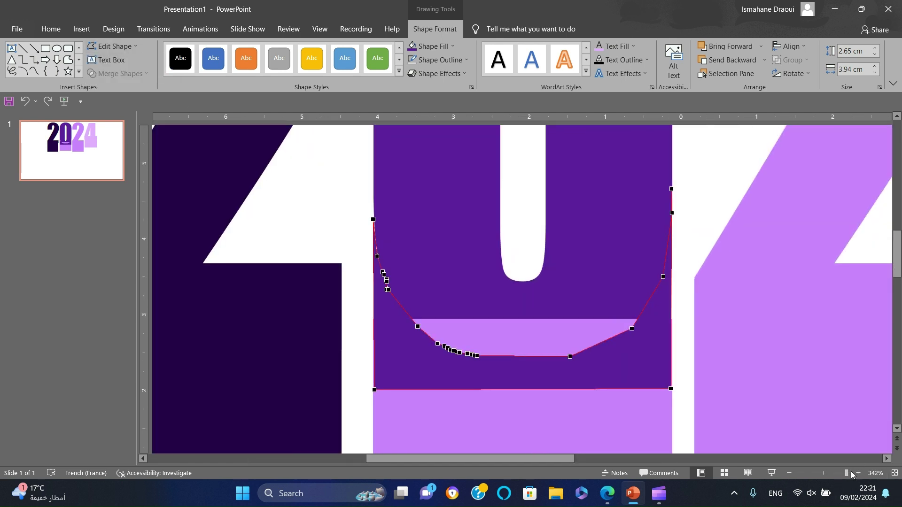
drag(847, 473, 851, 473)
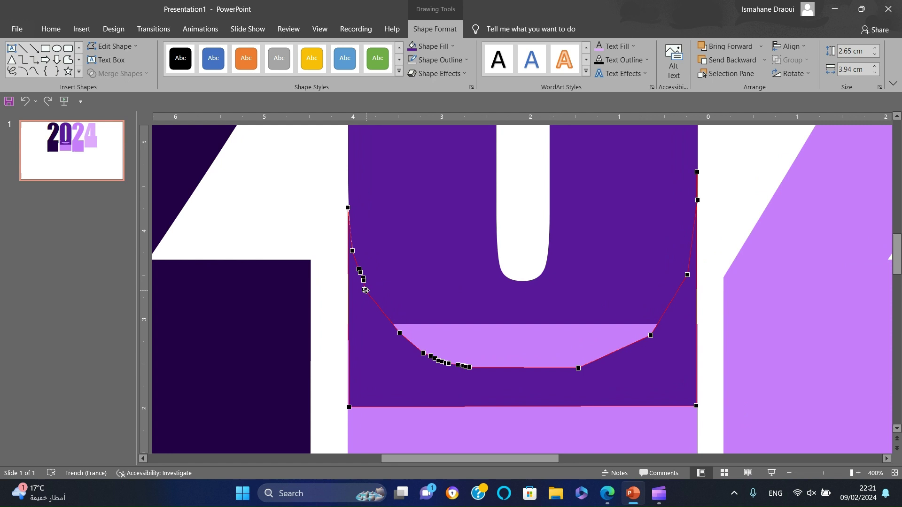
drag(369, 291, 365, 289)
click(365, 289)
click(771, 473)
drag(817, 473, 829, 472)
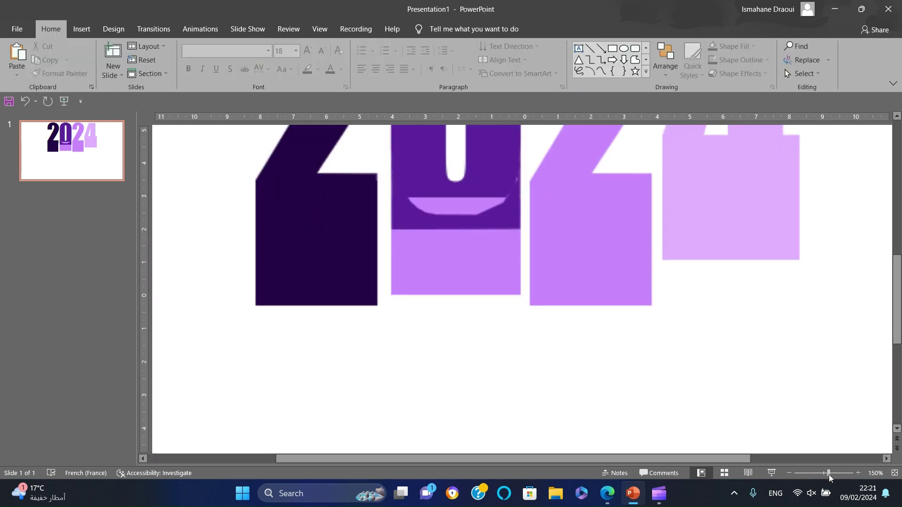
click(496, 225)
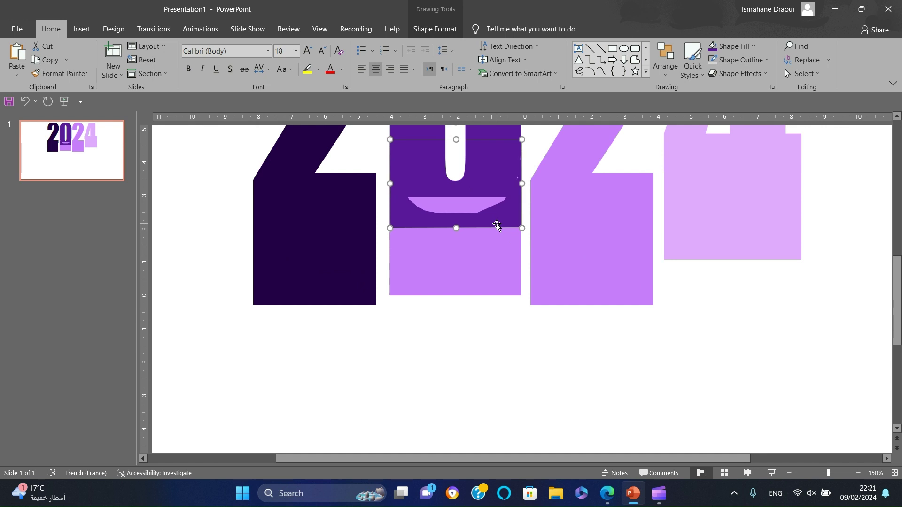
key(Up)
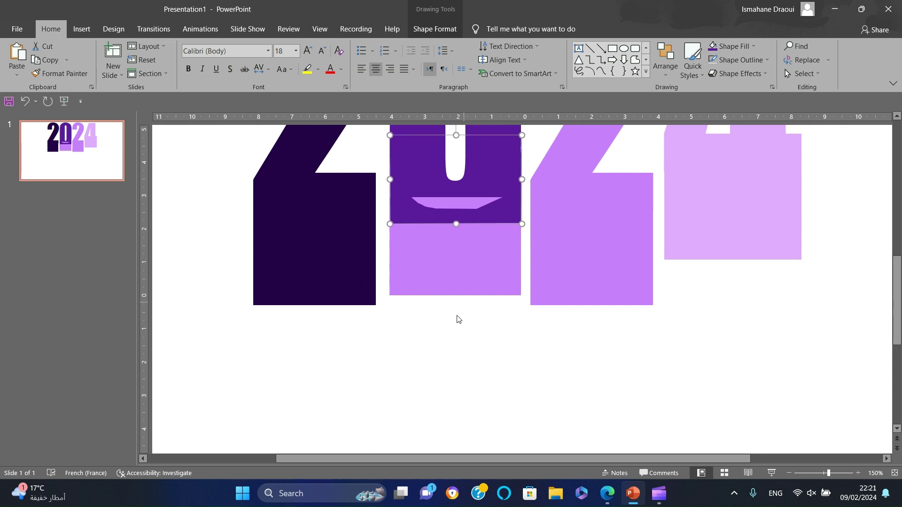
Step: Reselect the dark purple piece inside the 0 after a second point-editing attempt
click(468, 252)
click(634, 317)
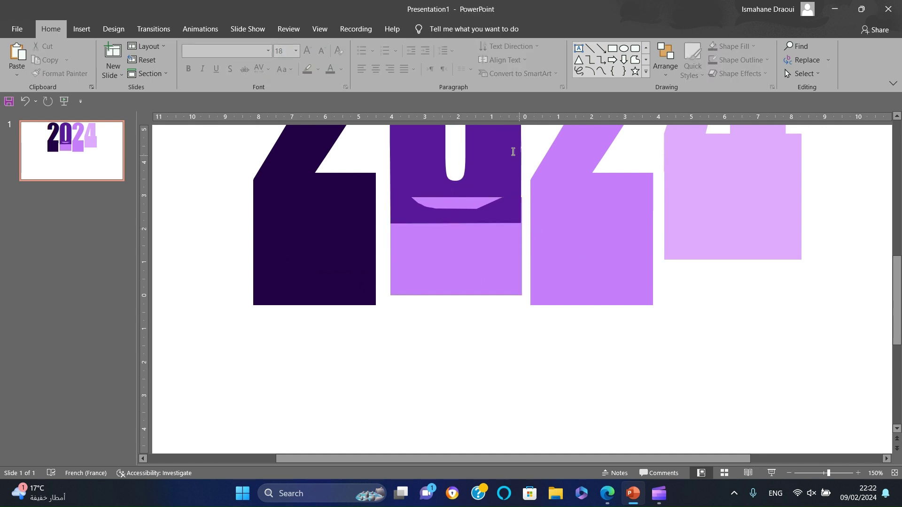
scroll(515, 152, up, 3)
click(574, 400)
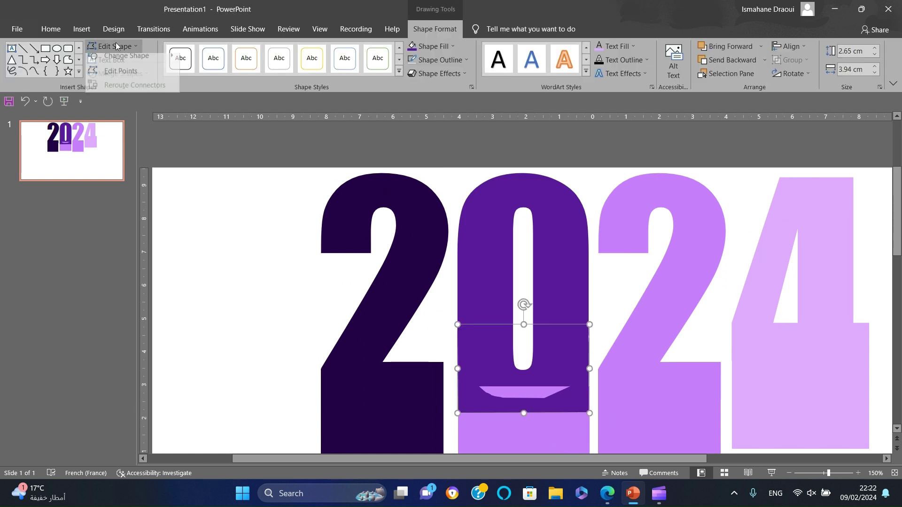
right_click(524, 391)
click(829, 473)
drag(828, 473, 853, 473)
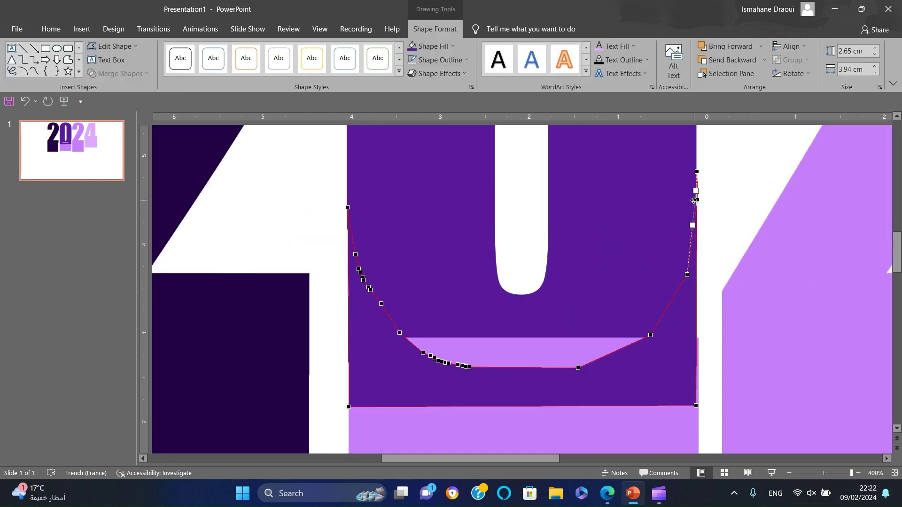
key(Escape)
click(676, 430)
click(487, 310)
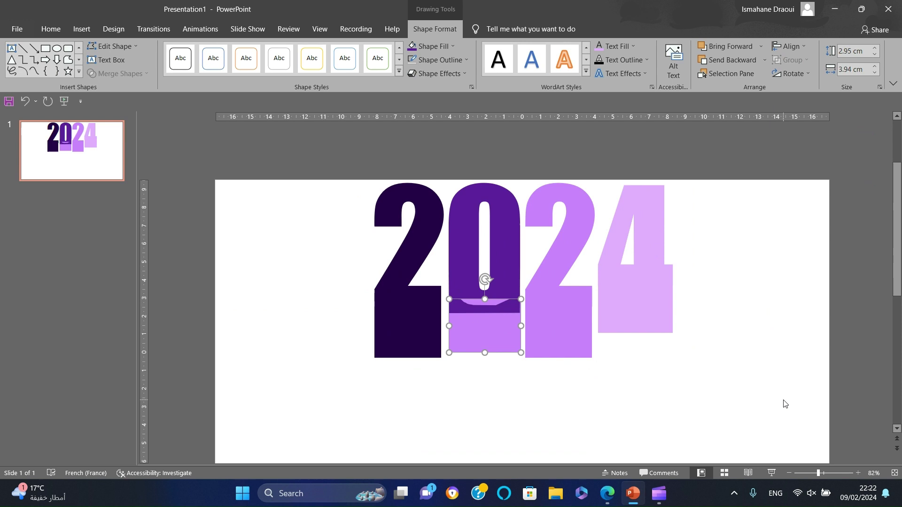
click(844, 473)
click(632, 199)
Step: Move the piece's bottom-right corner point slightly outward using Edit Points
click(112, 46)
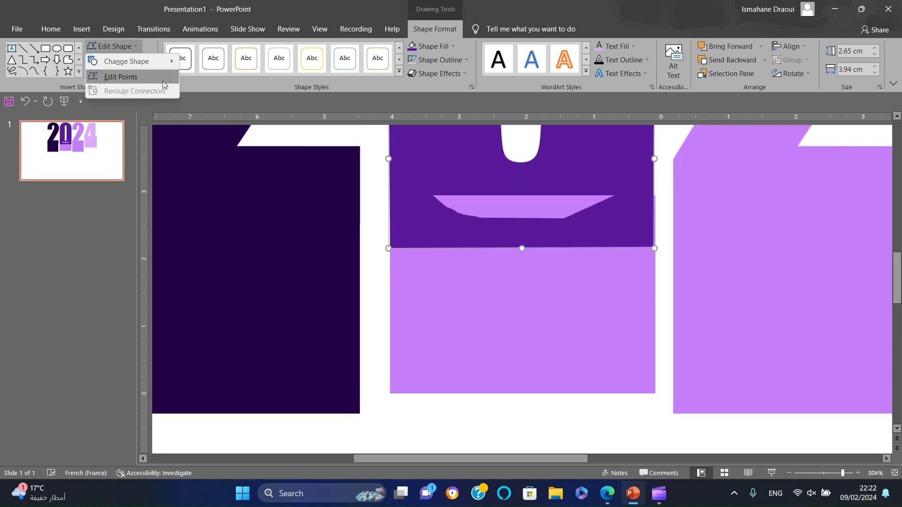
click(126, 69)
drag(652, 247, 654, 249)
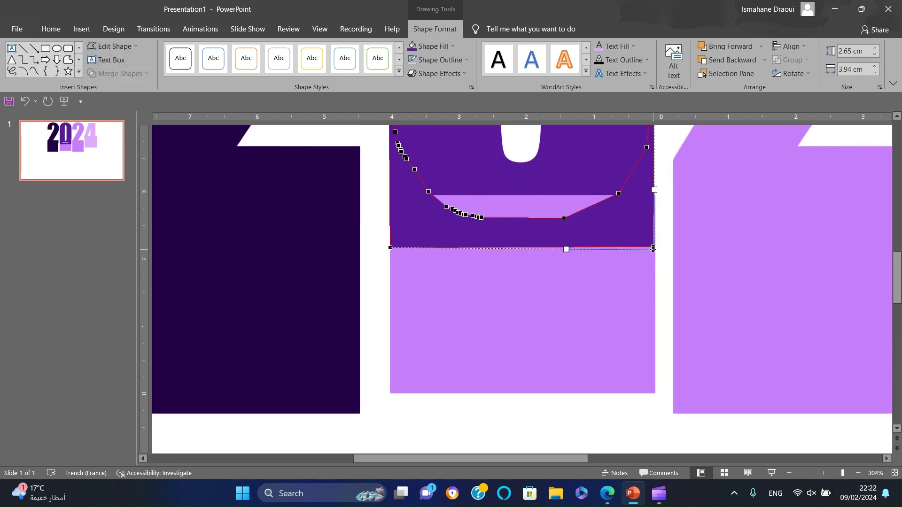
click(390, 246)
click(423, 296)
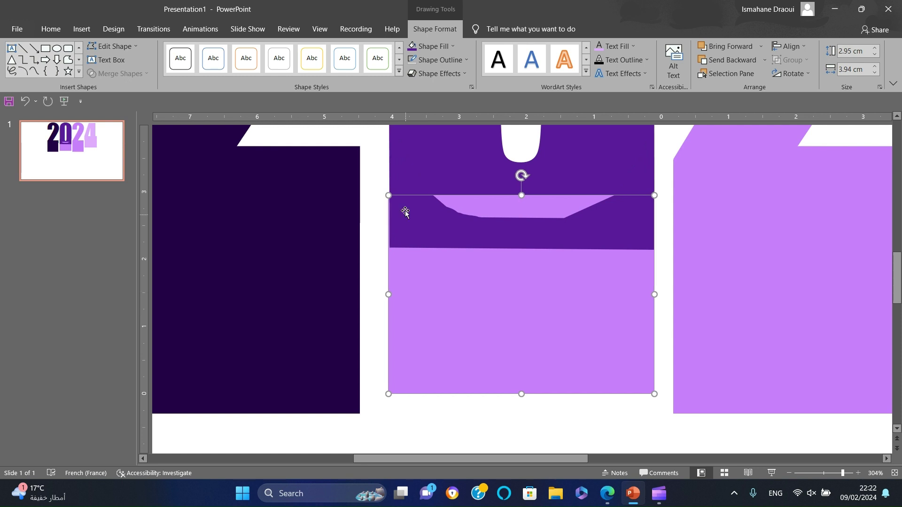
click(405, 215)
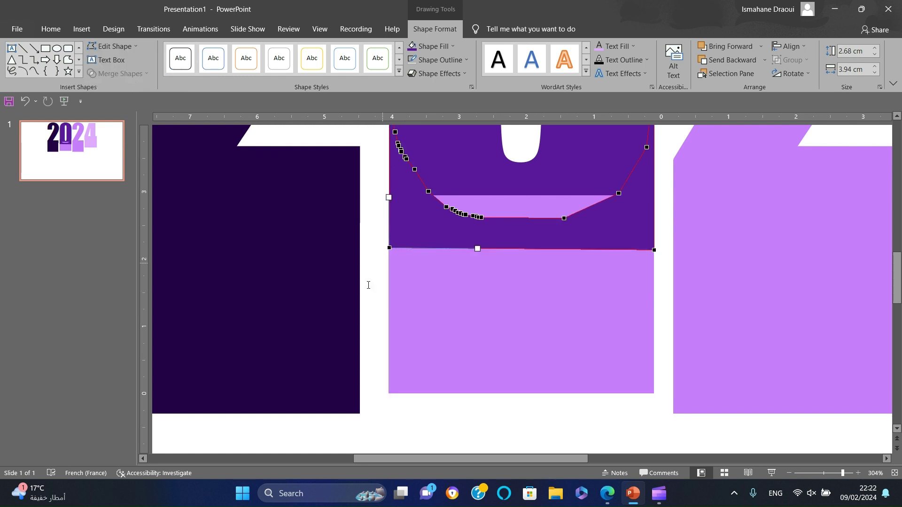
Step: Recolour the lavender block under the 0 to the 0's violet with F4
click(835, 473)
click(498, 299)
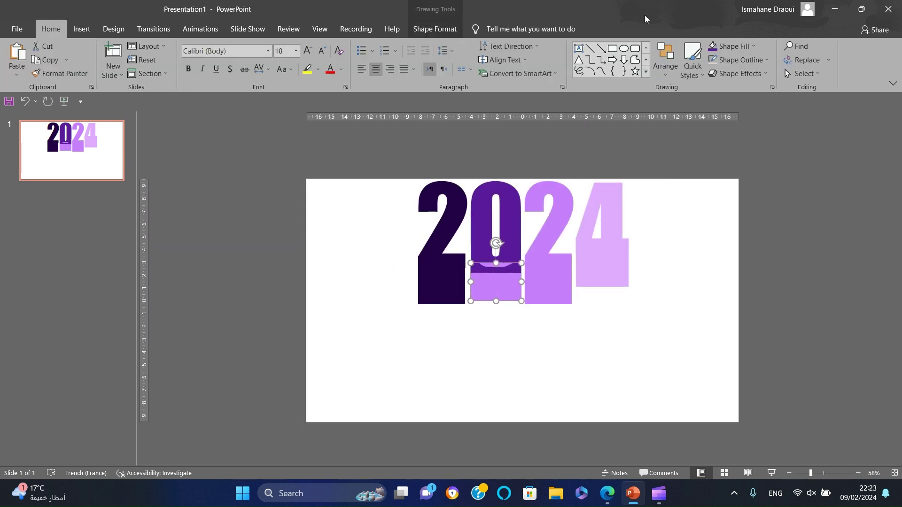
key(F4)
click(739, 276)
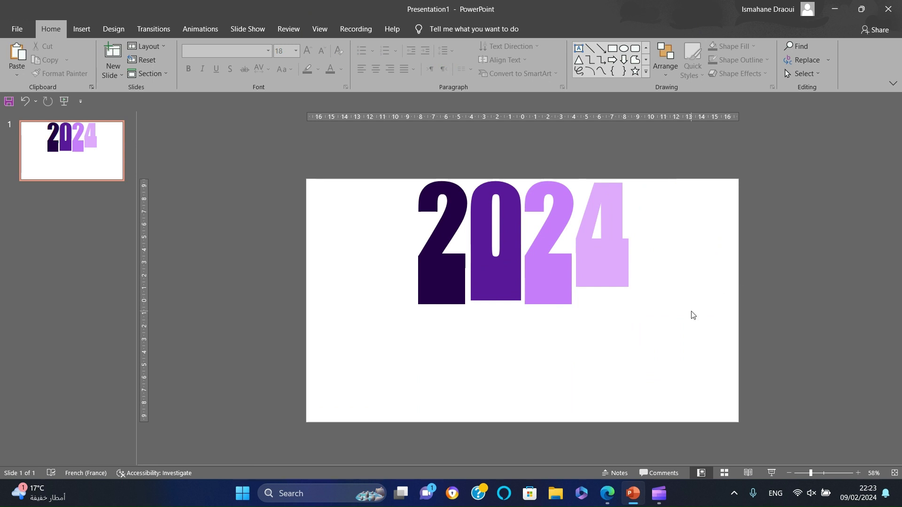
Step: Stretch the blocks under the first 2, the 0 and the second 2 to the slide bottom
drag(812, 472, 837, 473)
drag(897, 305, 897, 282)
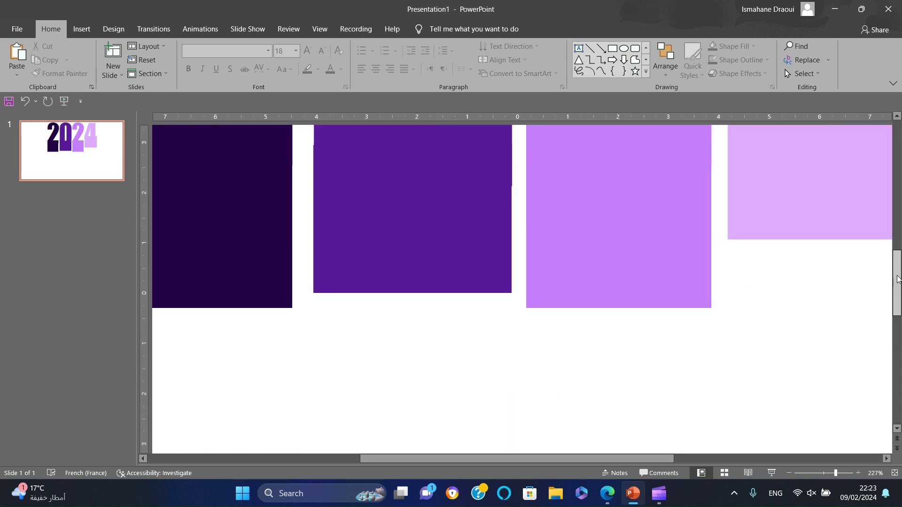
click(487, 352)
click(529, 409)
scroll(534, 419, down, 5)
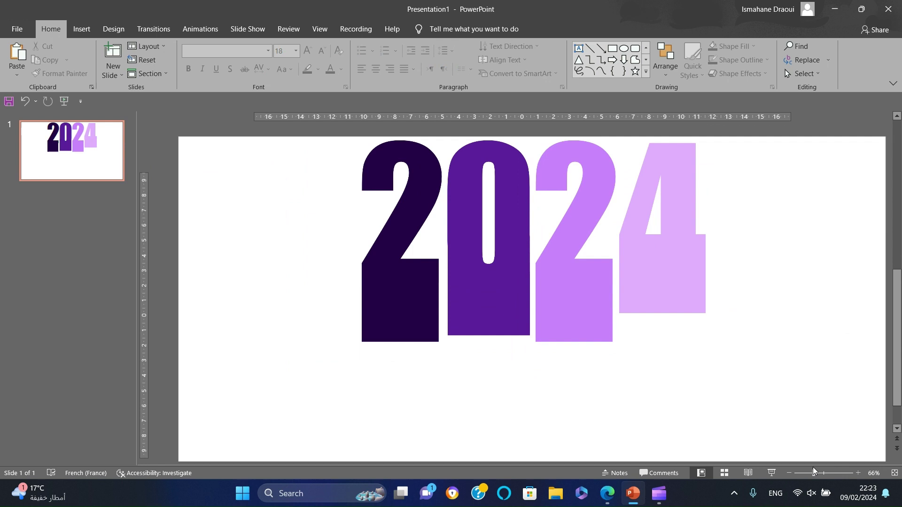
drag(444, 303, 454, 414)
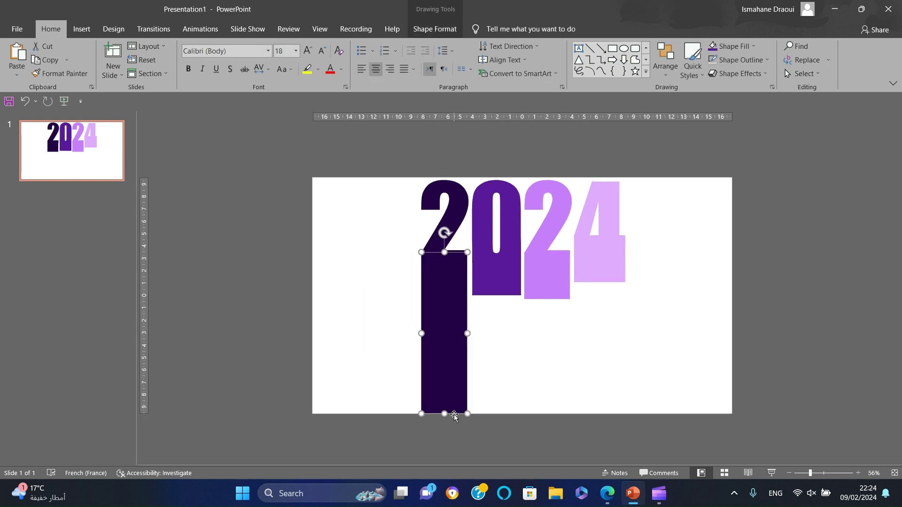
mouse_move(473, 270)
mouse_down()
mouse_move(498, 329)
mouse_move(498, 423)
mouse_up()
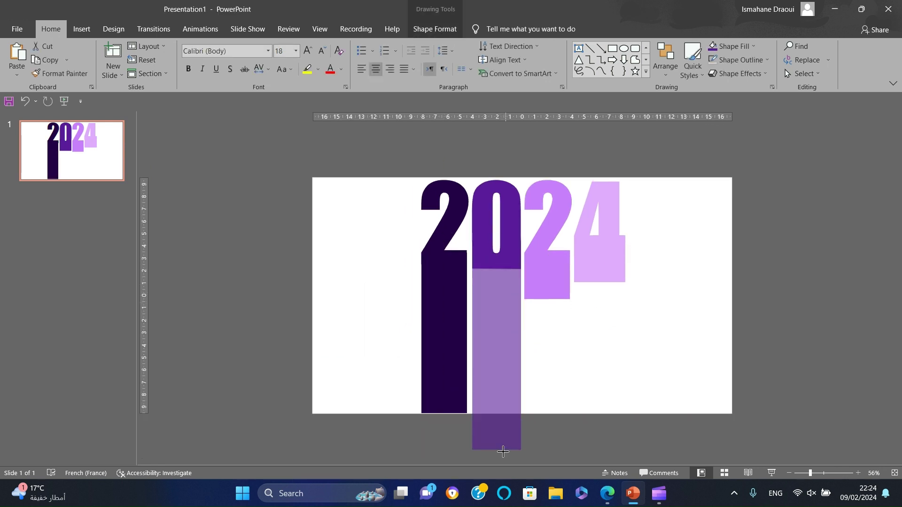
click(423, 402)
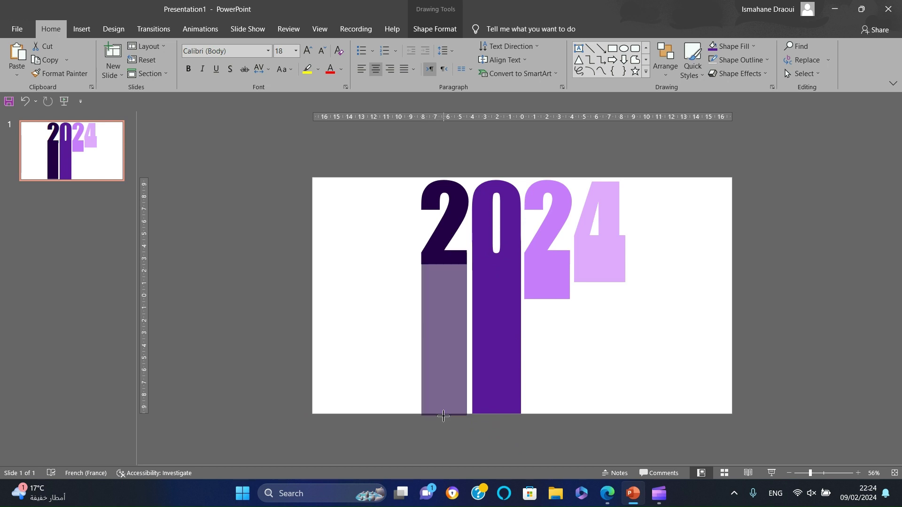
click(538, 297)
drag(547, 300, 547, 423)
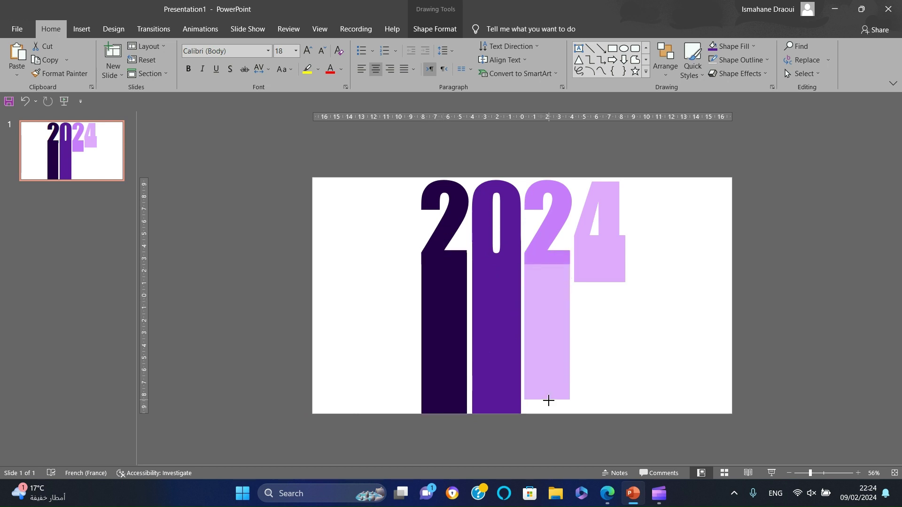
Step: Draw a lavender rectangle beneath the 4 reaching the slide's bottom edge
click(610, 284)
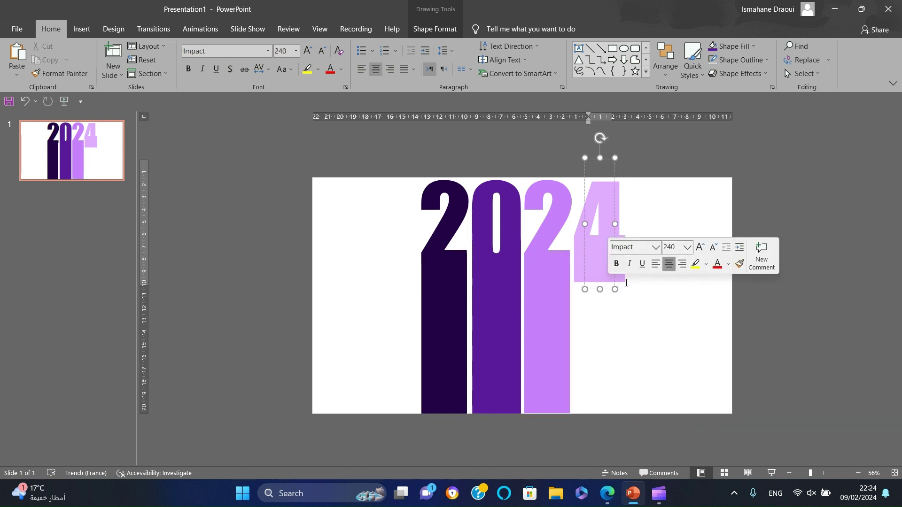
mouse_move(574, 209)
mouse_down()
mouse_move(625, 320)
mouse_move(600, 416)
mouse_up()
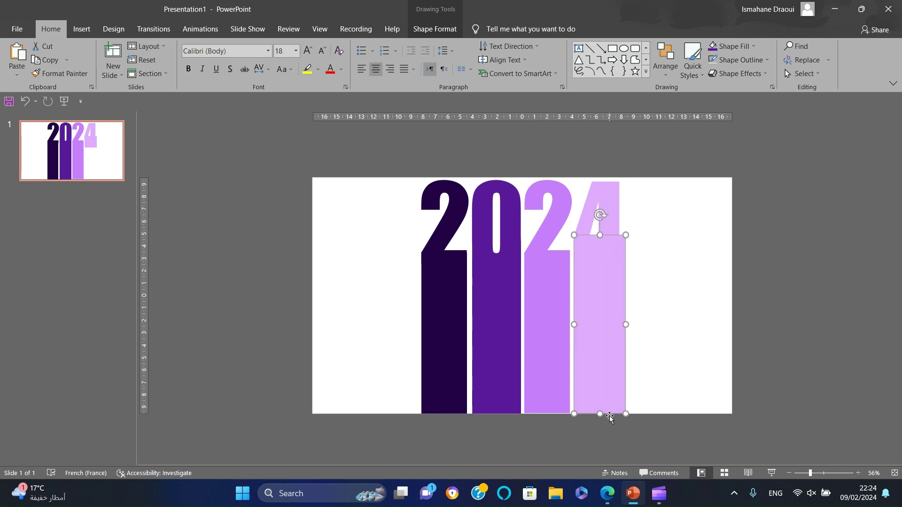
click(662, 394)
click(548, 353)
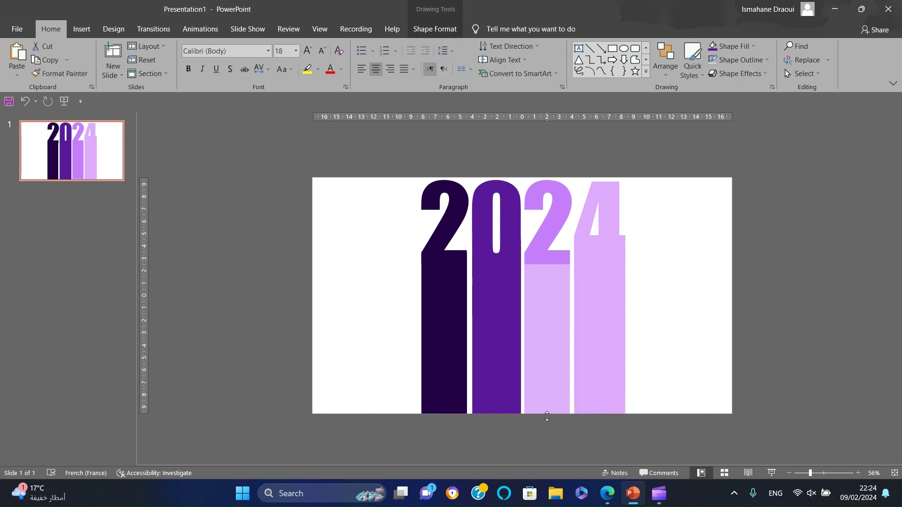
click(549, 446)
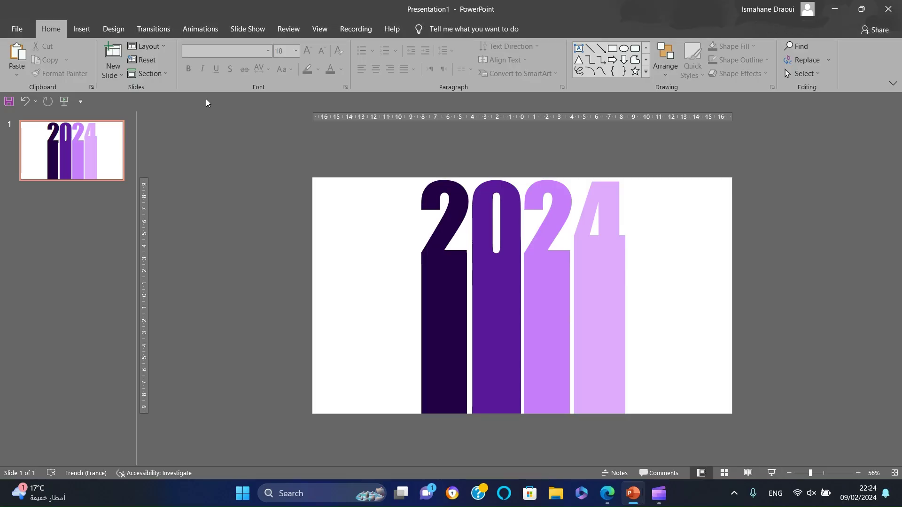
click(449, 322)
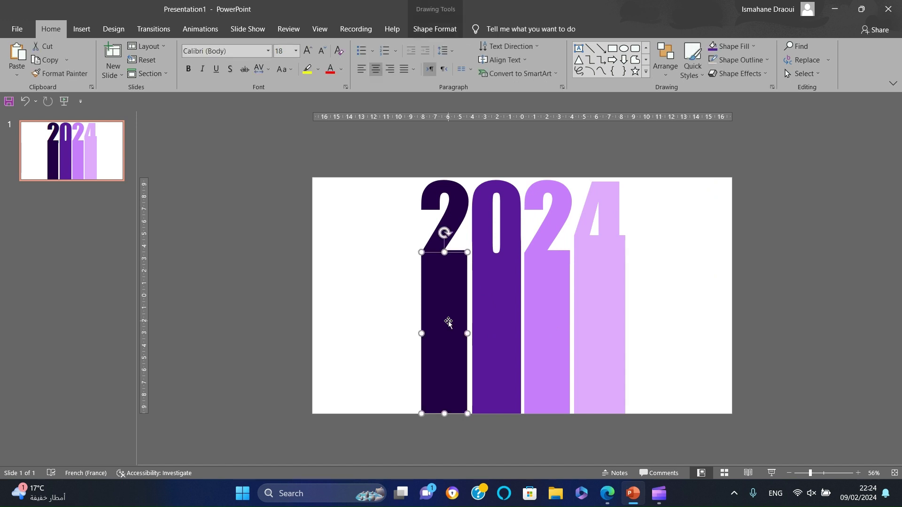
click(812, 477)
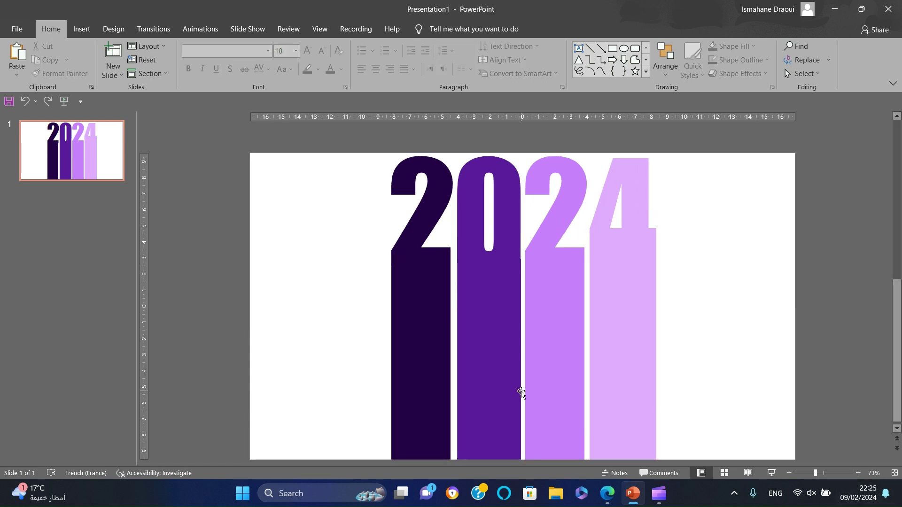
click(535, 420)
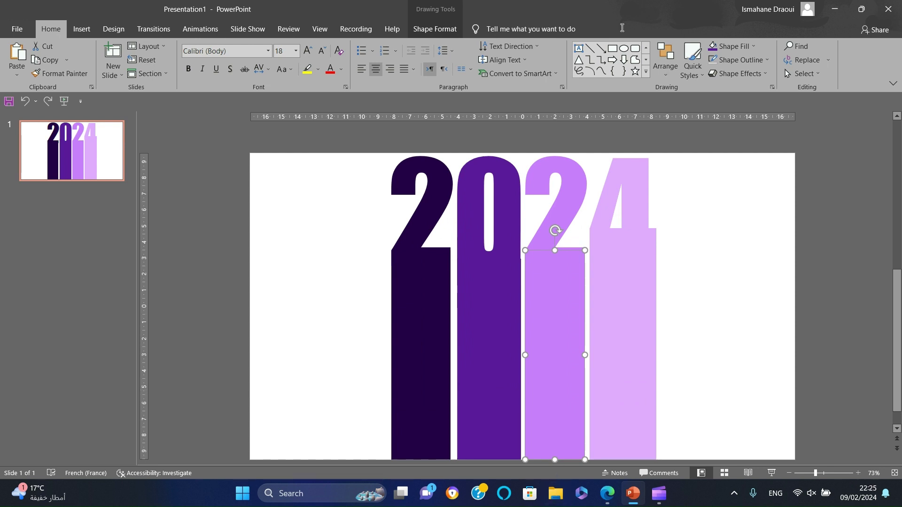
click(435, 29)
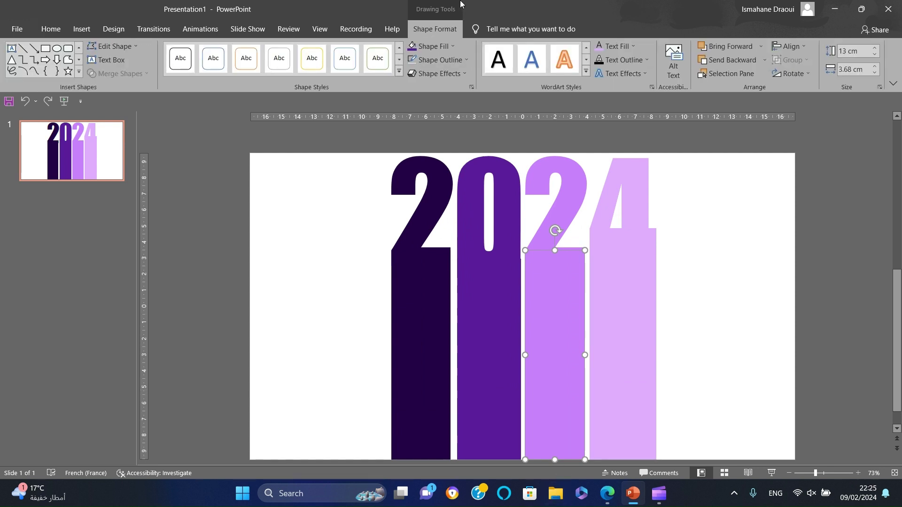
click(848, 68)
click(848, 69)
click(887, 309)
click(557, 338)
click(407, 387)
click(851, 69)
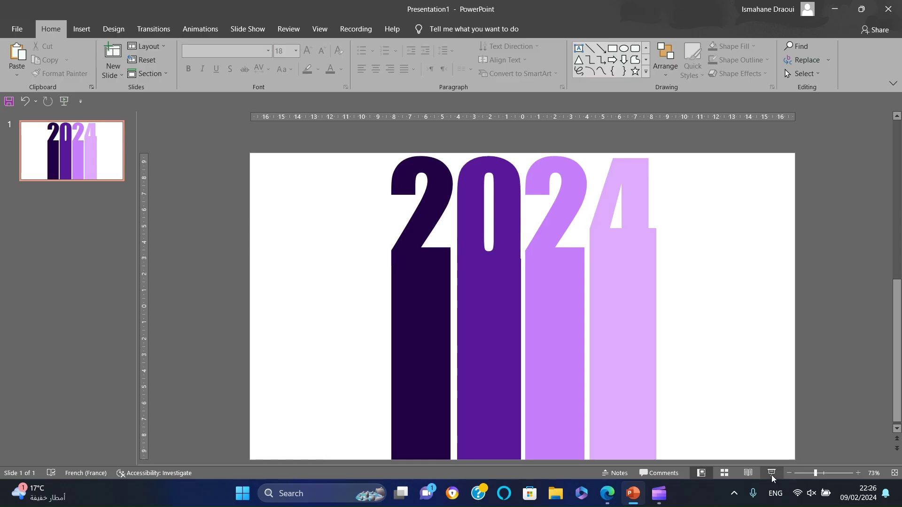
Step: Paste the 'Transformation' heading, narrow it to column width, and set Monotype Corsiva 16
text(Transformation:)
drag(659, 274, 451, 275)
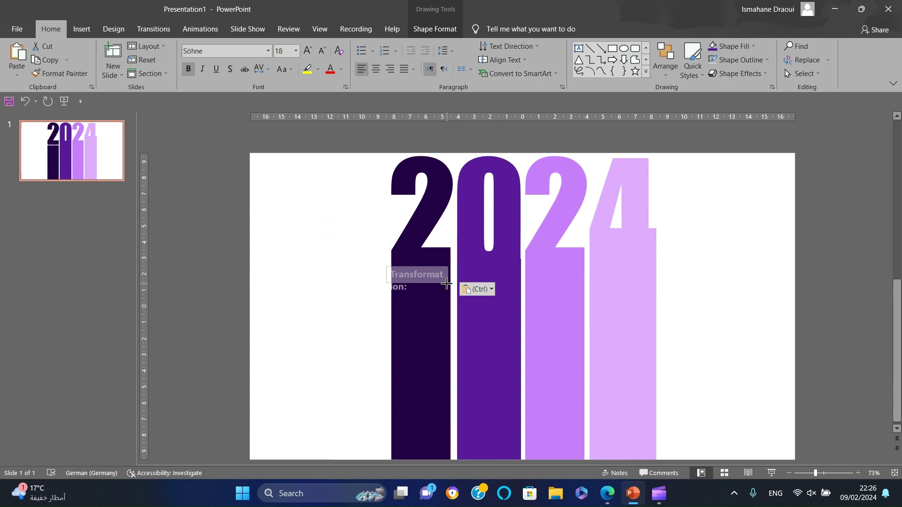
click(268, 52)
drag(343, 85, 342, 299)
scroll(282, 247, up, 5)
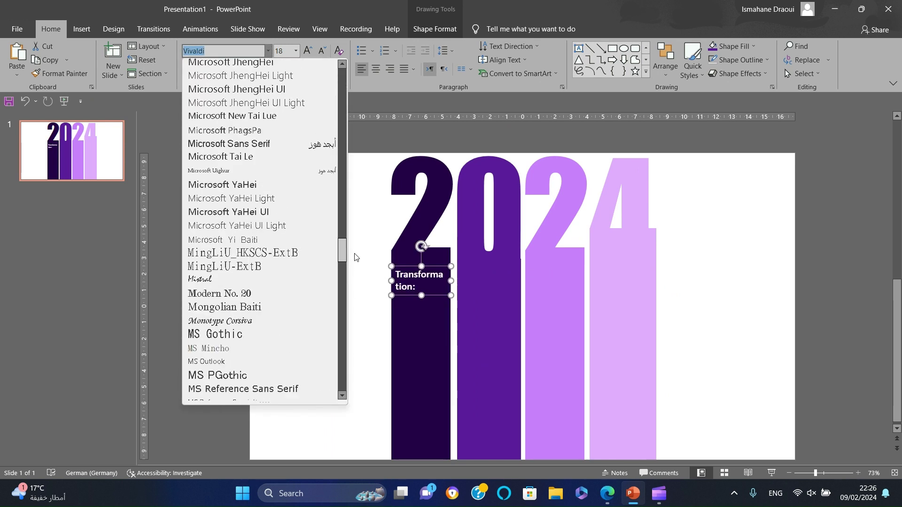
scroll(282, 247, up, 3)
click(284, 253)
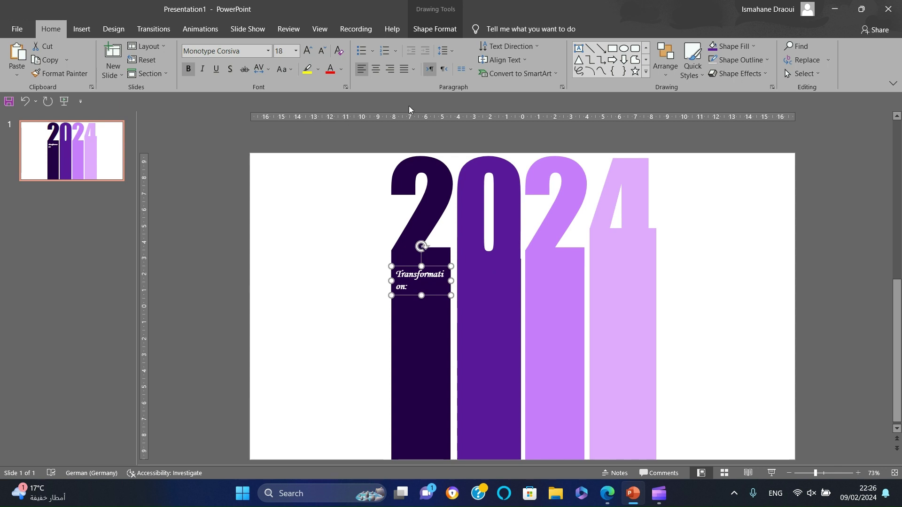
click(321, 51)
click(497, 430)
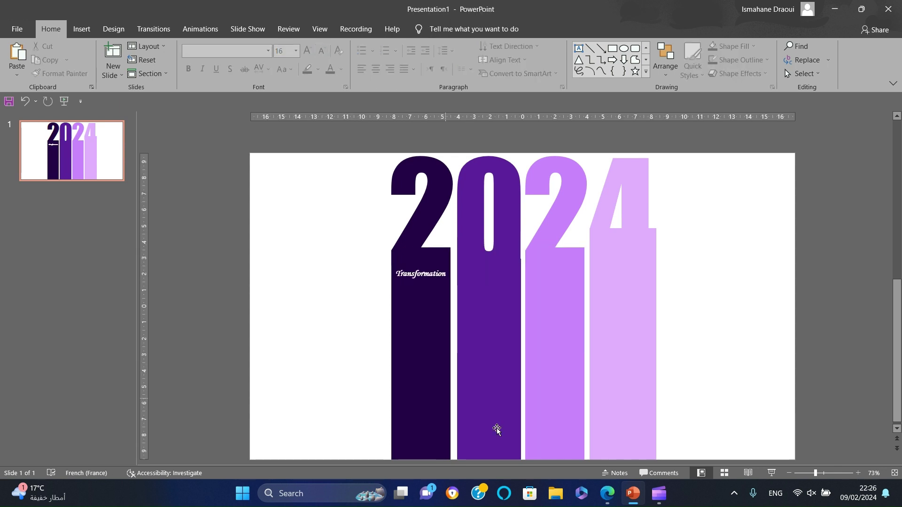
click(434, 279)
drag(421, 273, 420, 291)
click(493, 239)
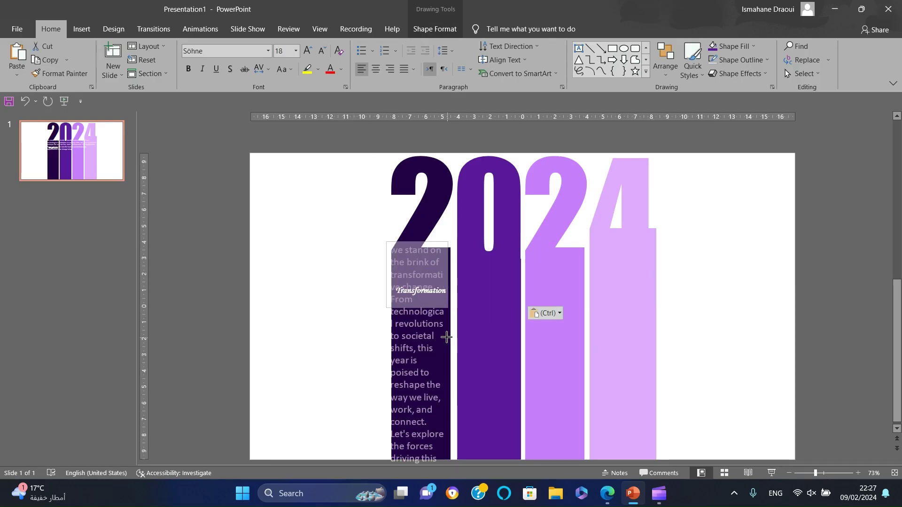
Step: Place the paragraph below the heading, centred, in Agency FB
click(446, 337)
drag(426, 249, 427, 297)
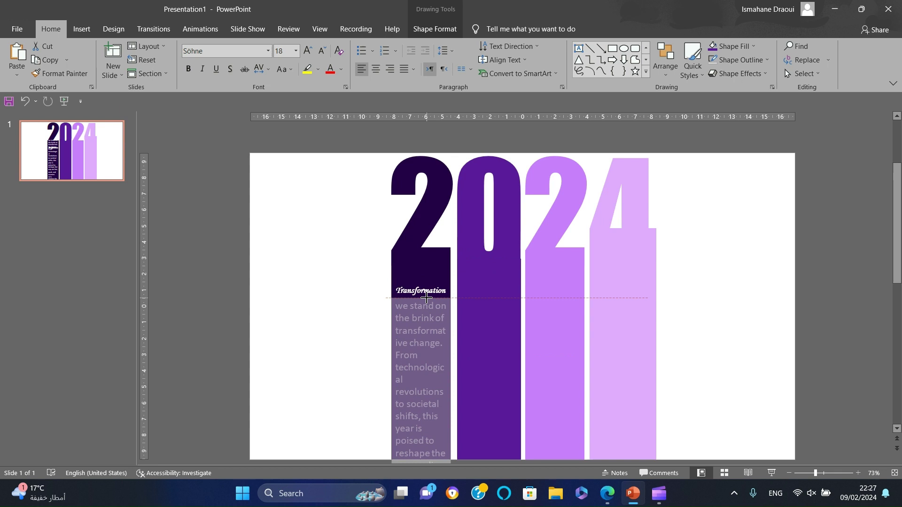
click(321, 51)
click(375, 68)
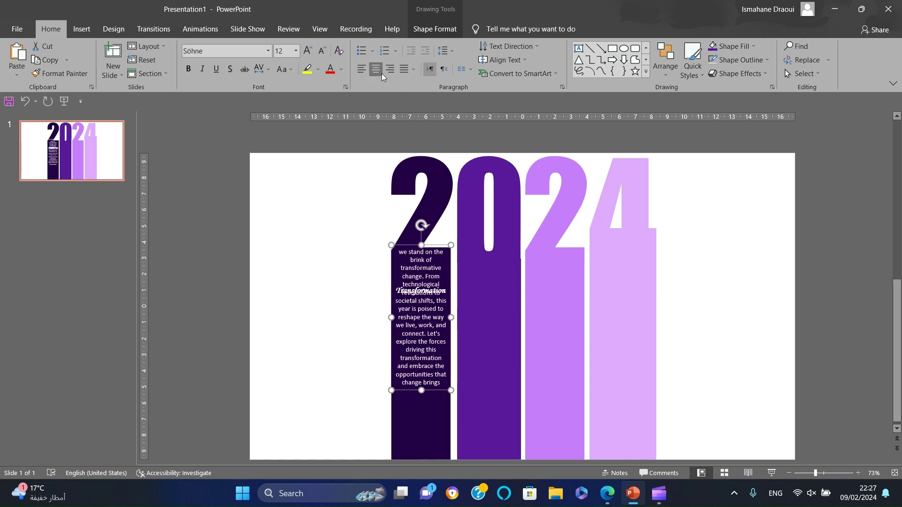
key(Down)
click(268, 52)
drag(342, 381, 342, 67)
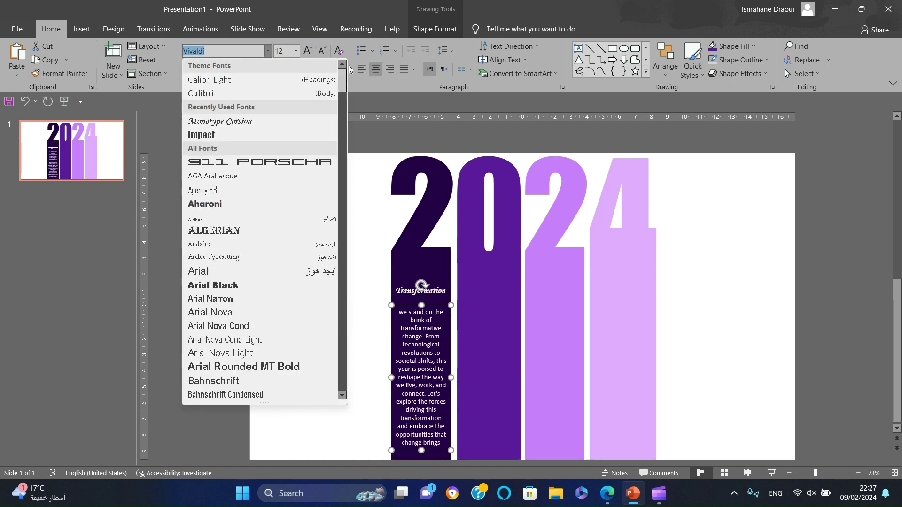
click(202, 189)
click(308, 50)
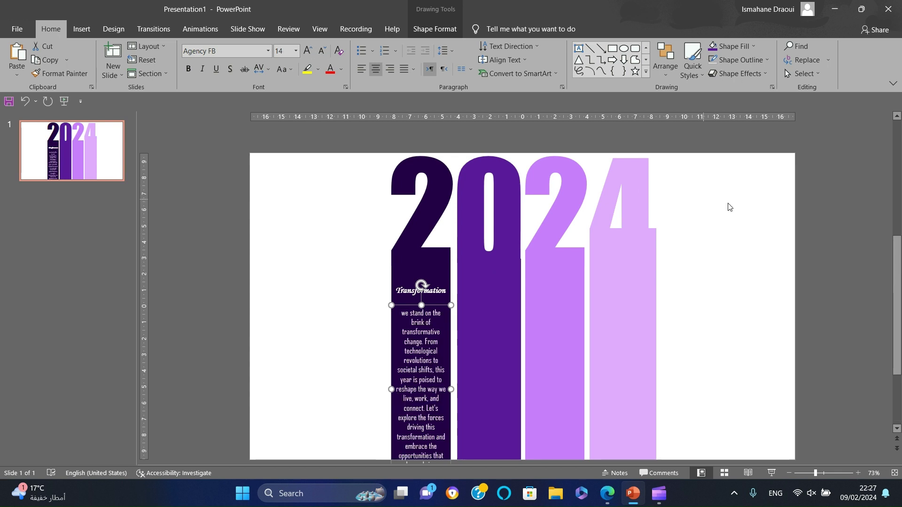
scroll(729, 207, down, 1)
click(411, 288)
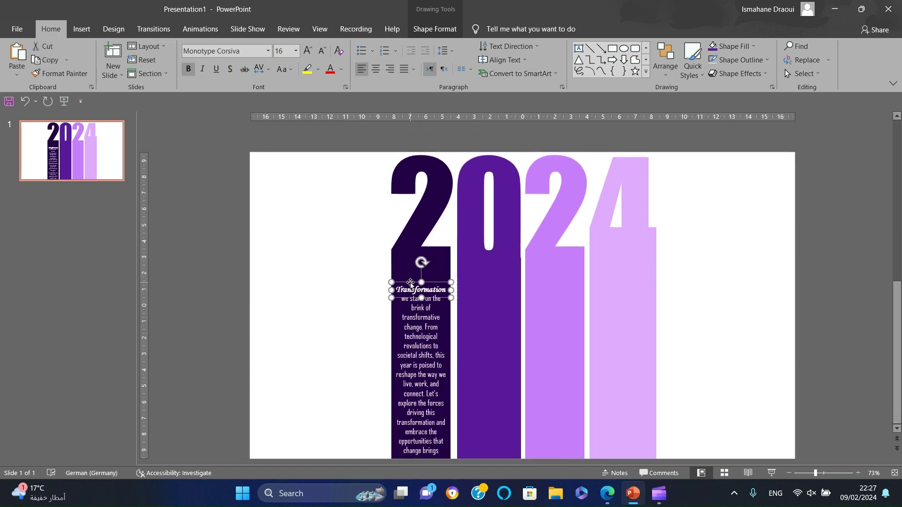
click(743, 420)
Step: Paste the 'Opportunities' heading into the 0 column and merge the two selected shapes
key(ctrl+v)
click(482, 375)
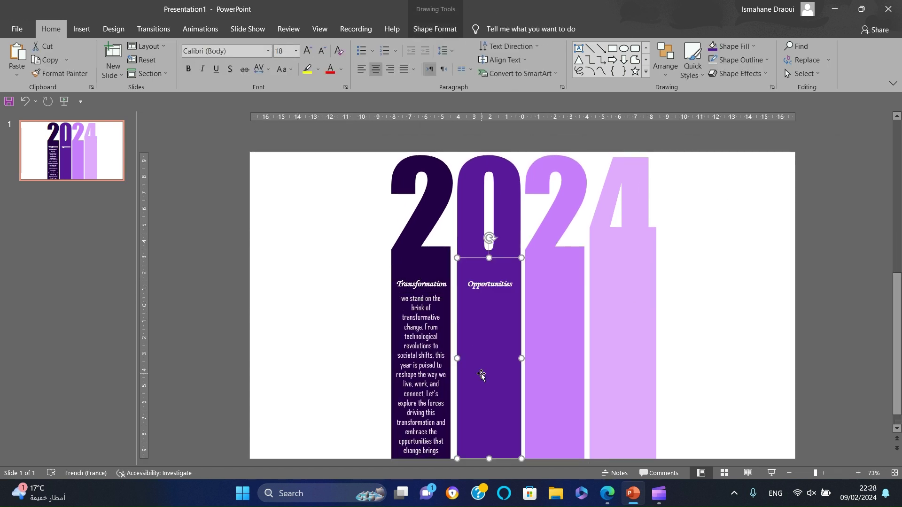
shift+click(519, 256)
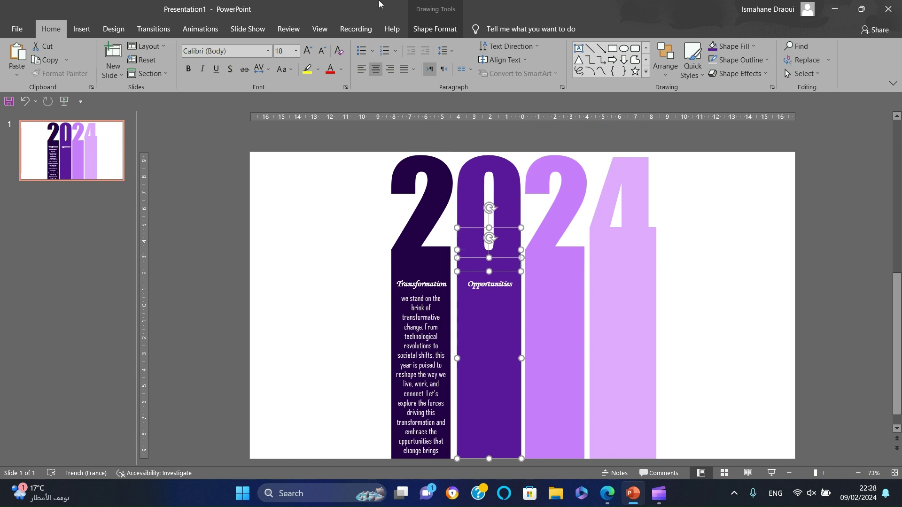
click(435, 29)
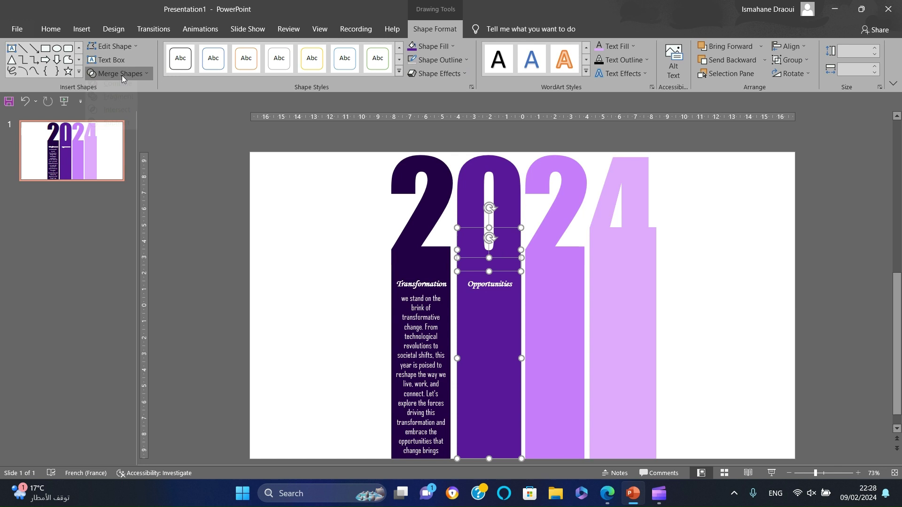
click(123, 73)
click(113, 90)
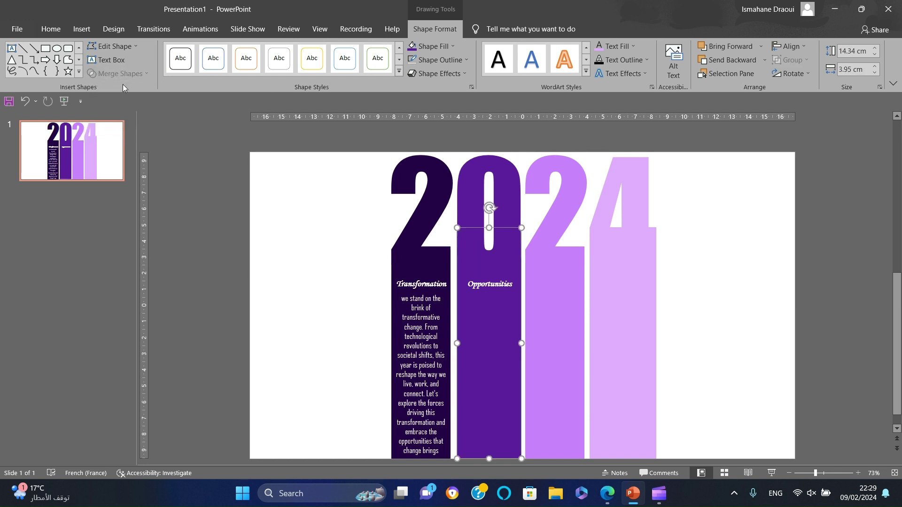
click(288, 245)
mouse_move(659, 494)
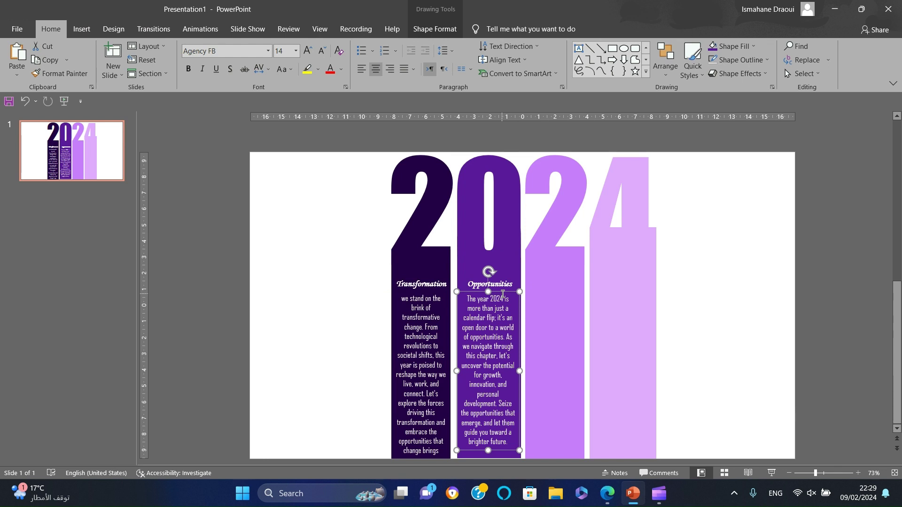
Step: Nudge the Opportunities paragraph into place under its heading
drag(503, 294, 504, 292)
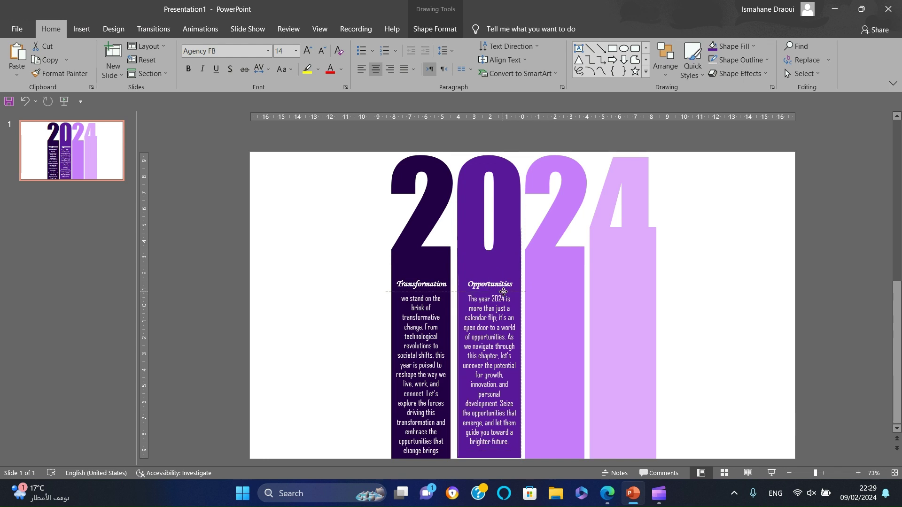
click(775, 369)
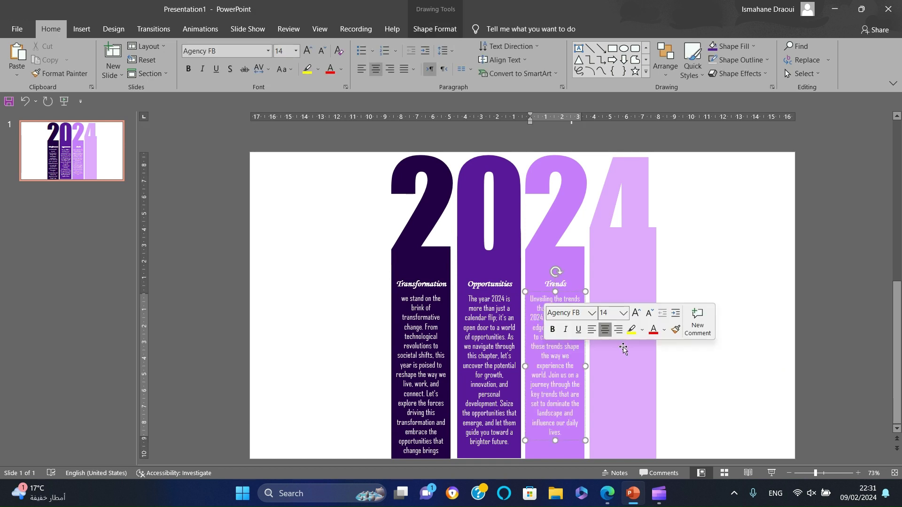
click(766, 405)
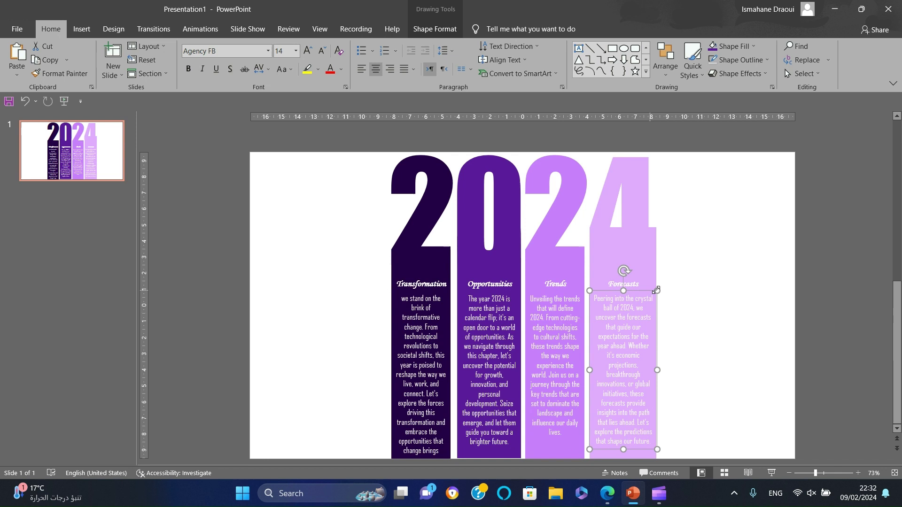
Step: Select all four column text boxes and apply Align Top
drag(676, 286, 311, 462)
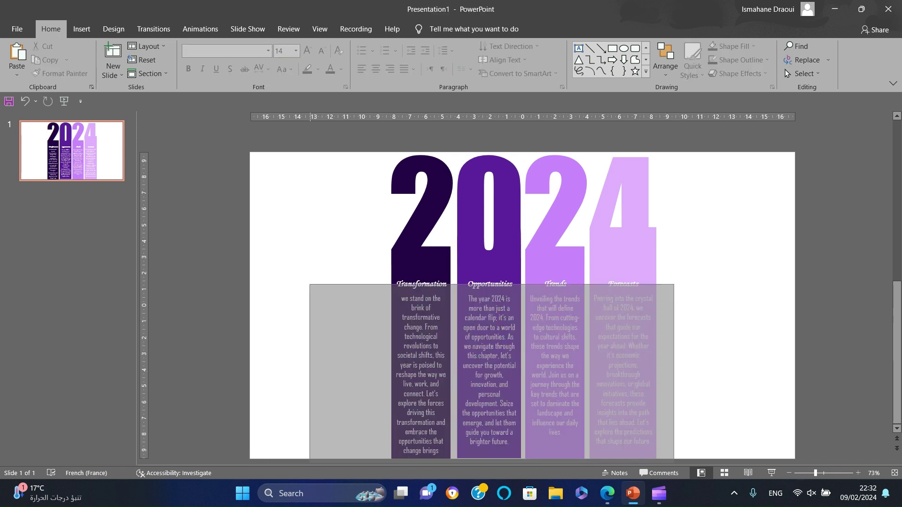
click(664, 63)
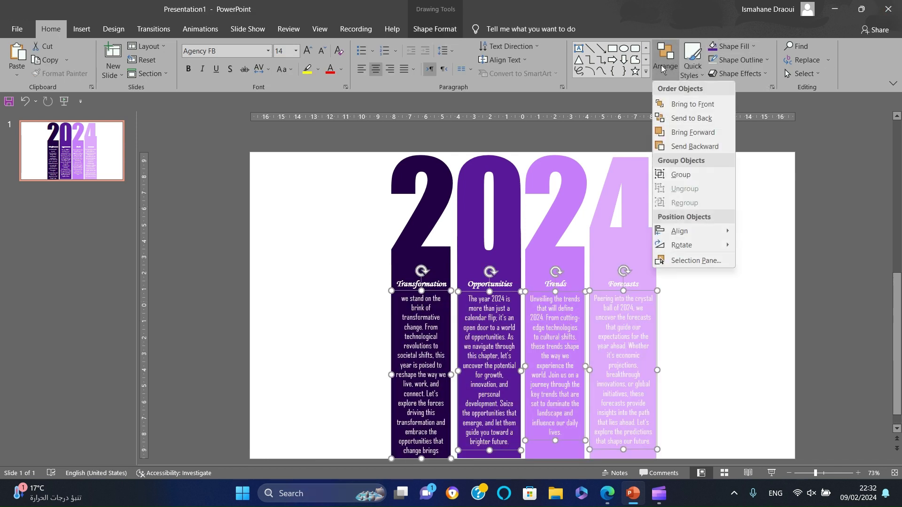
mouse_move(680, 231)
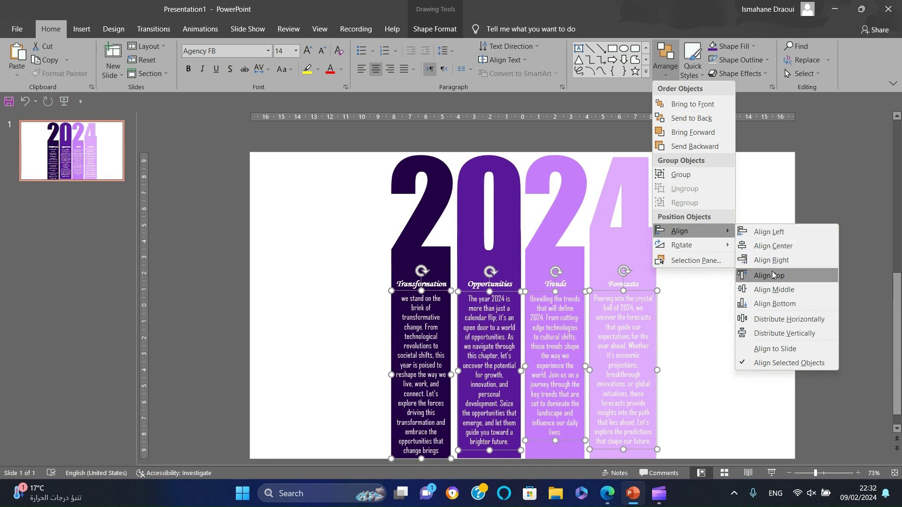
click(774, 275)
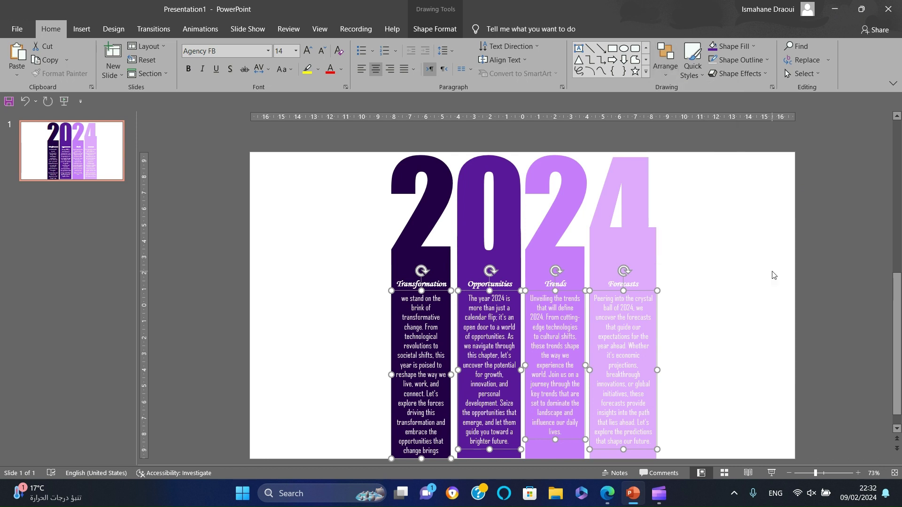
click(773, 276)
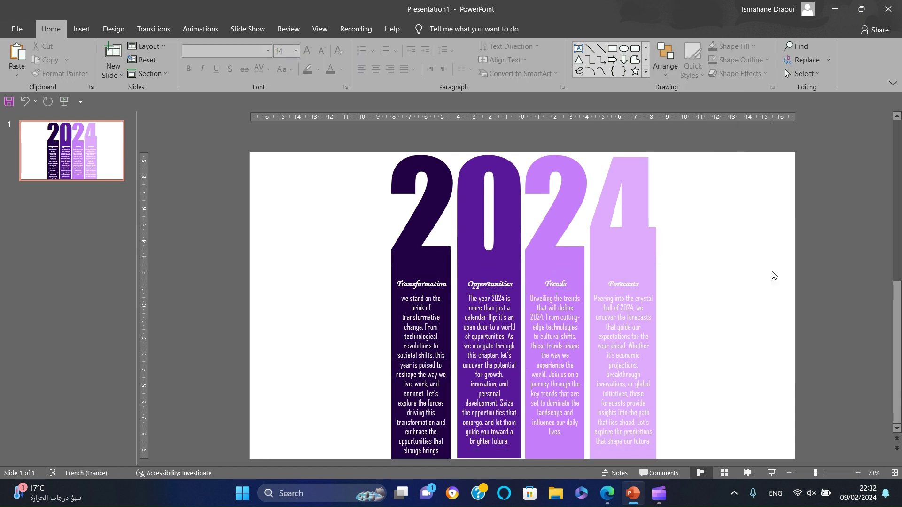
Step: Duplicate slide 1, then shift its four column text boxes down together
click(72, 155)
key(ctrl+d)
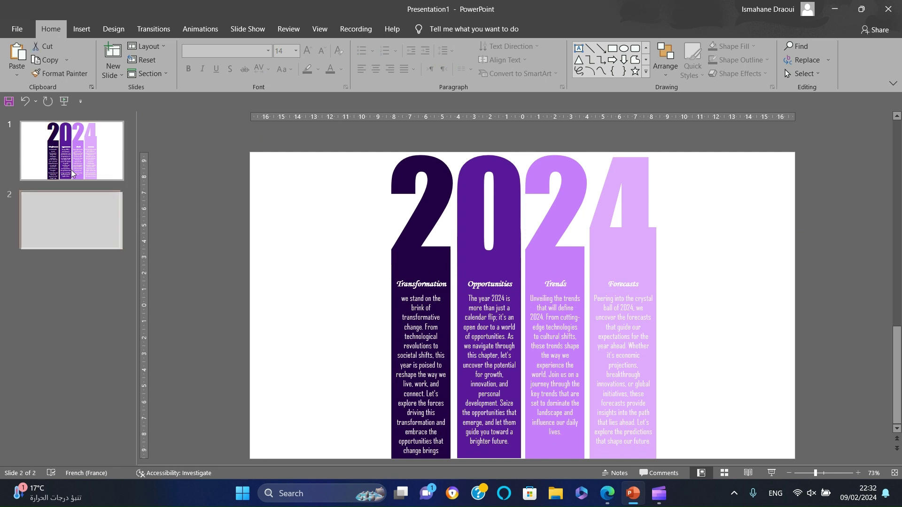
click(72, 150)
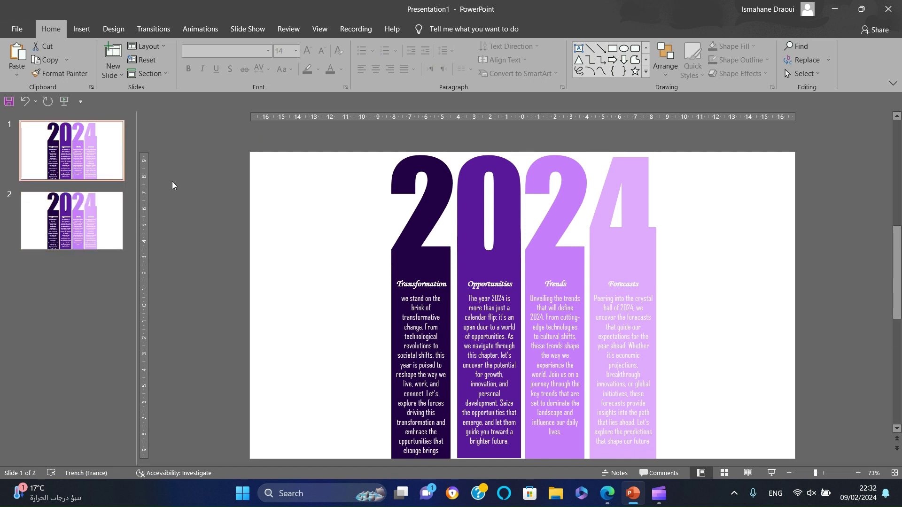
mouse_move(337, 273)
mouse_down()
mouse_move(839, 462)
mouse_move(789, 272)
mouse_up()
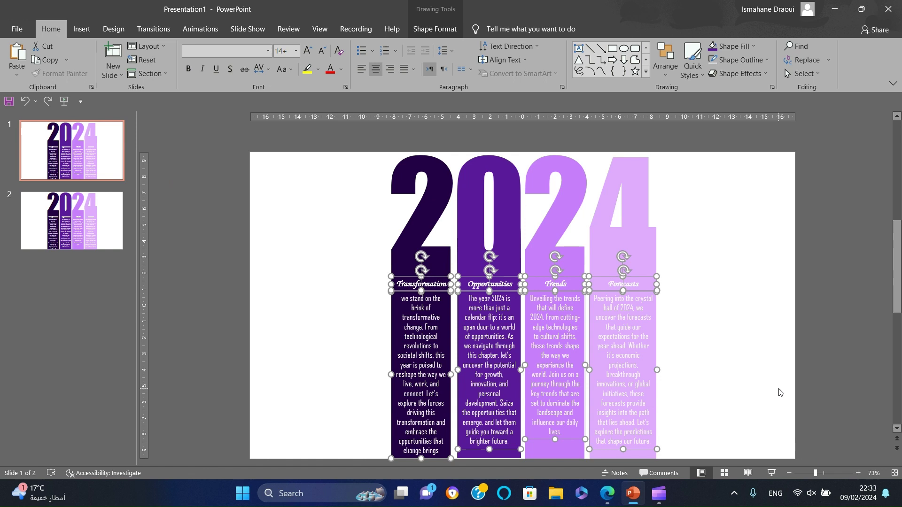
key(Down)
key(Down)
key(Down)
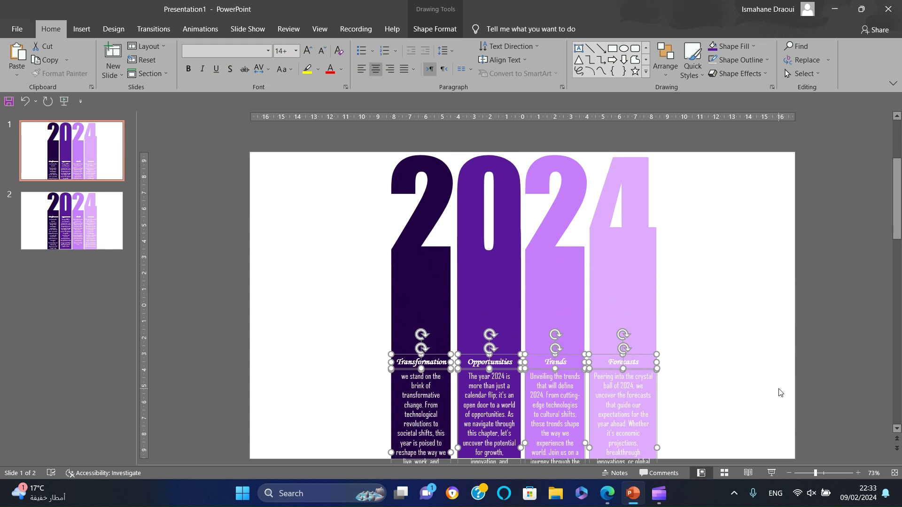
click(633, 307)
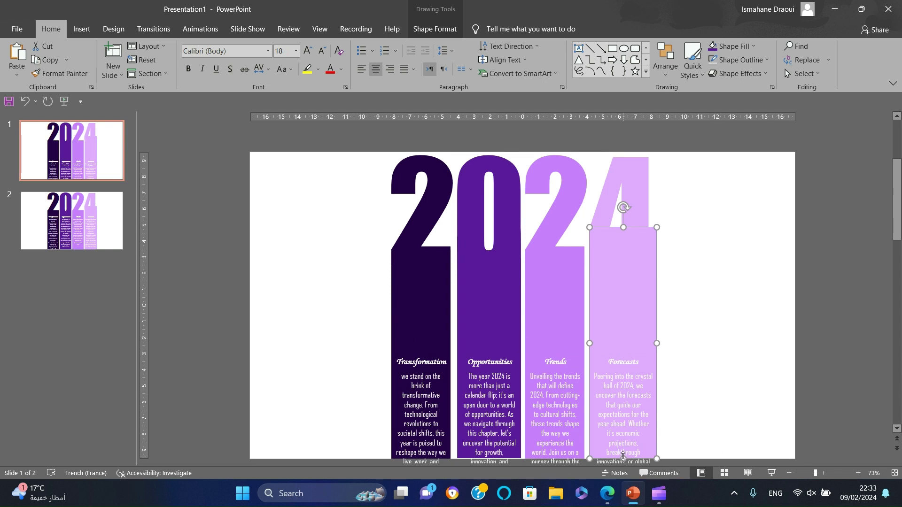
Step: Shrink the violet columns under the 4, second 2 and 0 up to the bottoms of their numerals
drag(623, 457, 628, 244)
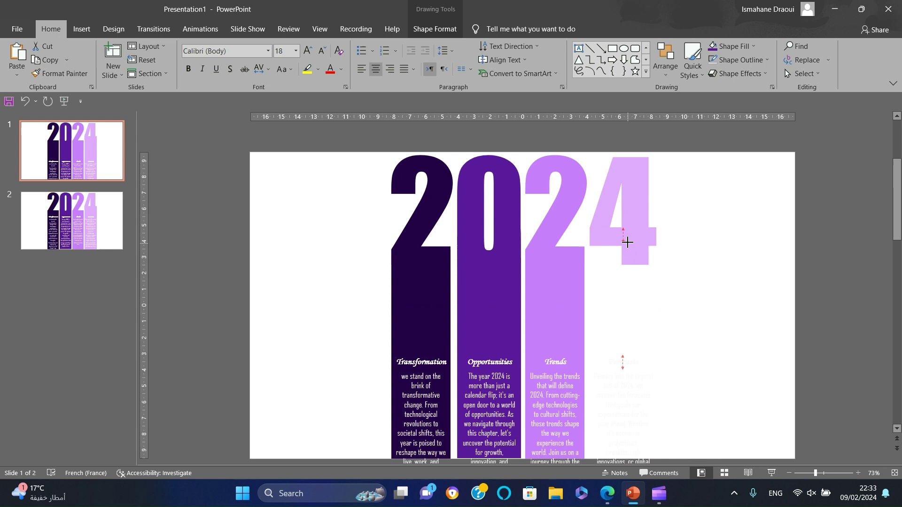
click(691, 316)
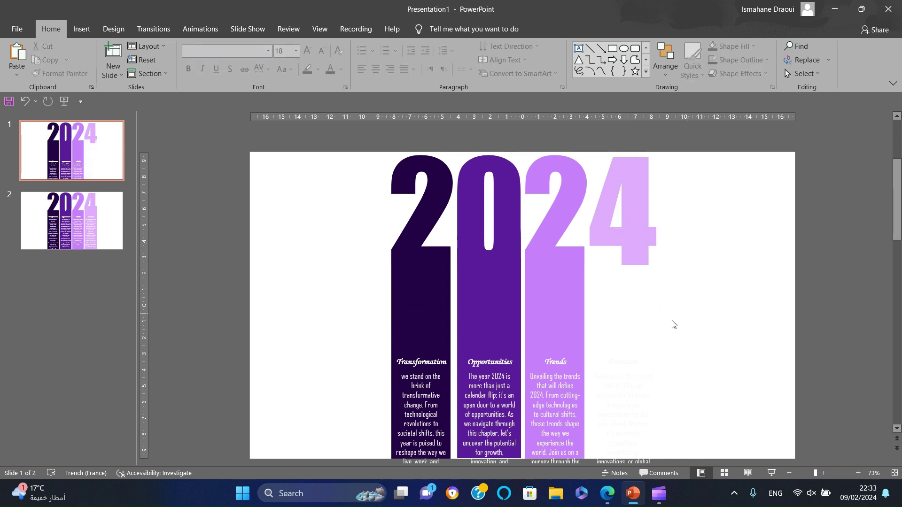
click(569, 331)
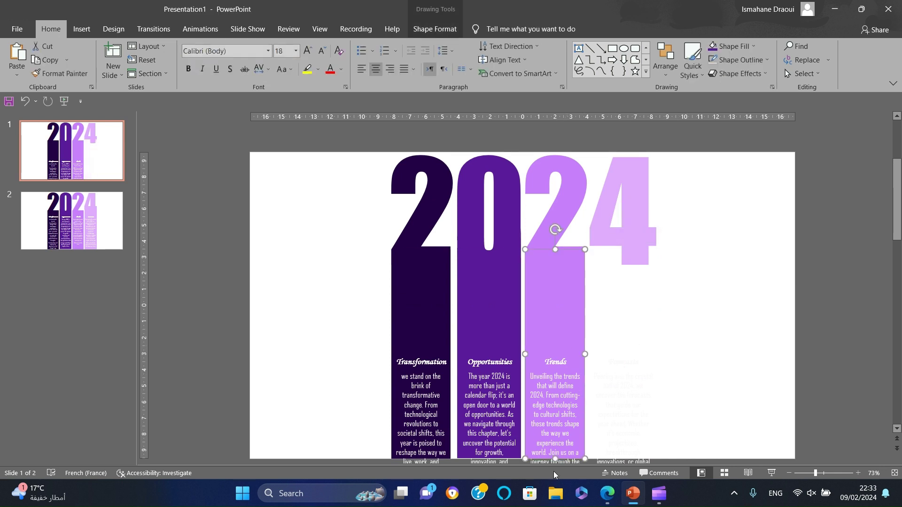
drag(555, 458, 577, 258)
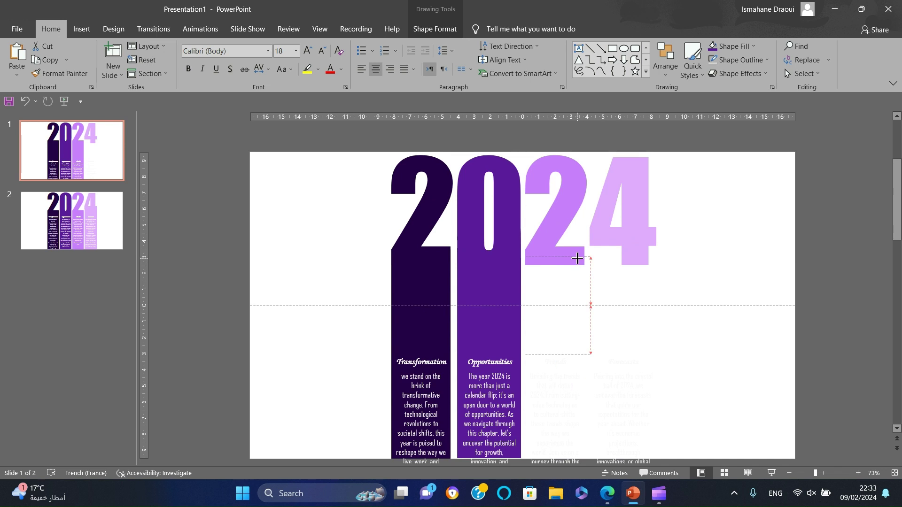
click(575, 328)
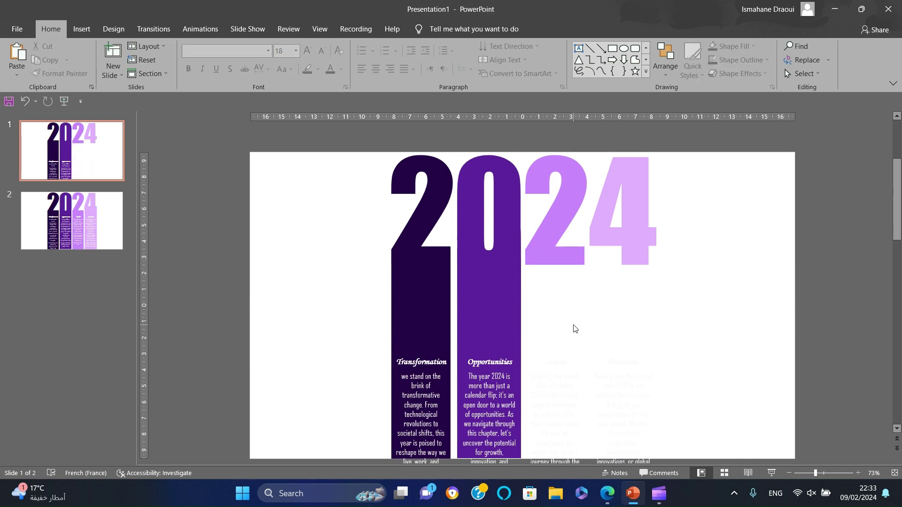
click(509, 326)
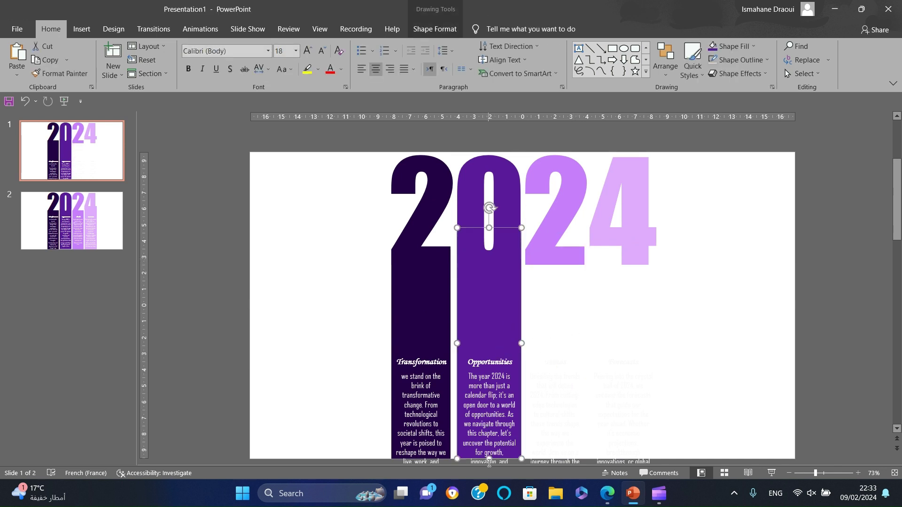
mouse_move(488, 459)
mouse_down()
mouse_move(493, 234)
mouse_move(495, 248)
mouse_up()
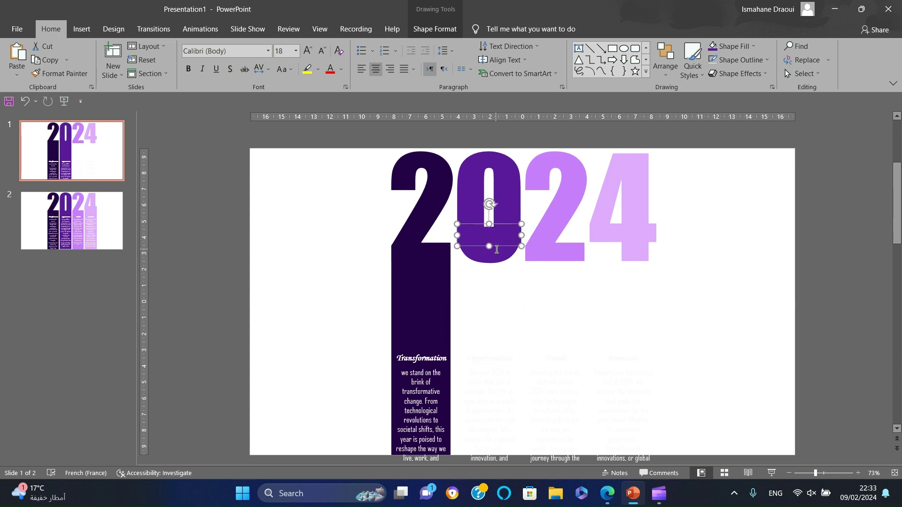
Step: Undo the 0 column's shortening so it is full length with 'Opportunities' showing
click(494, 244)
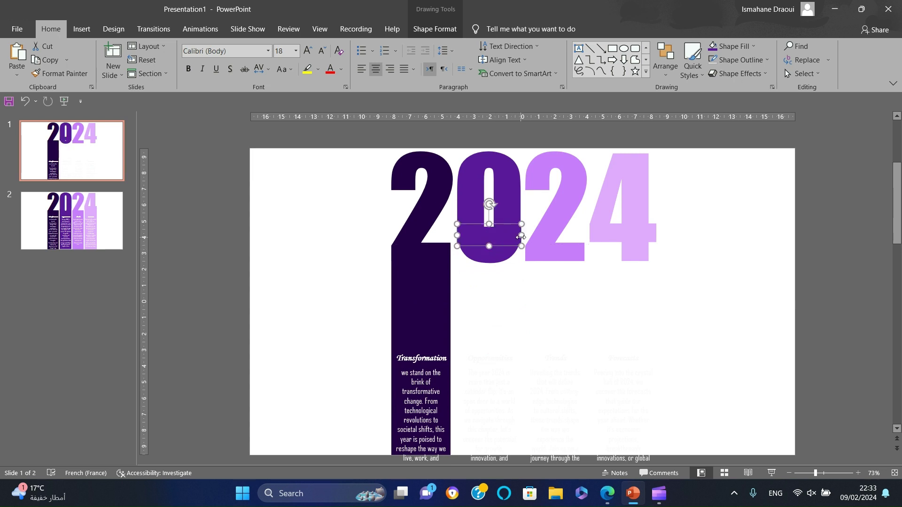
click(25, 101)
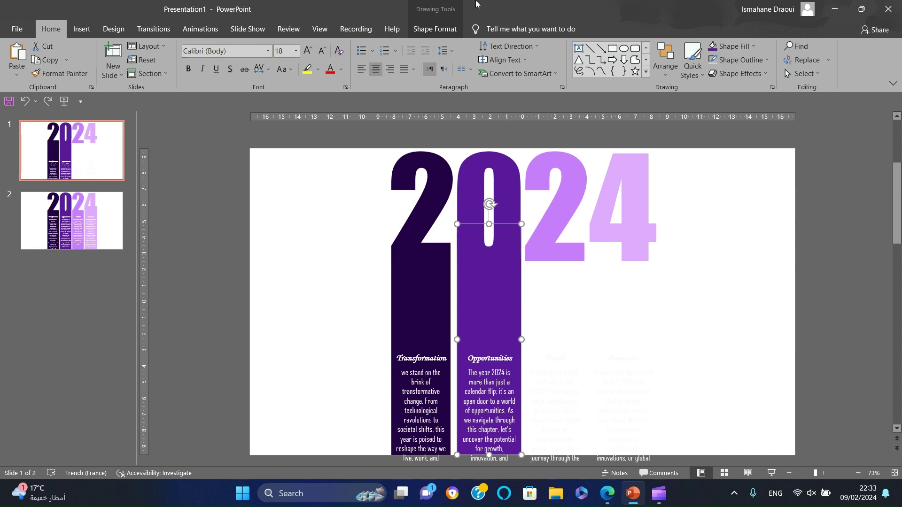
click(435, 29)
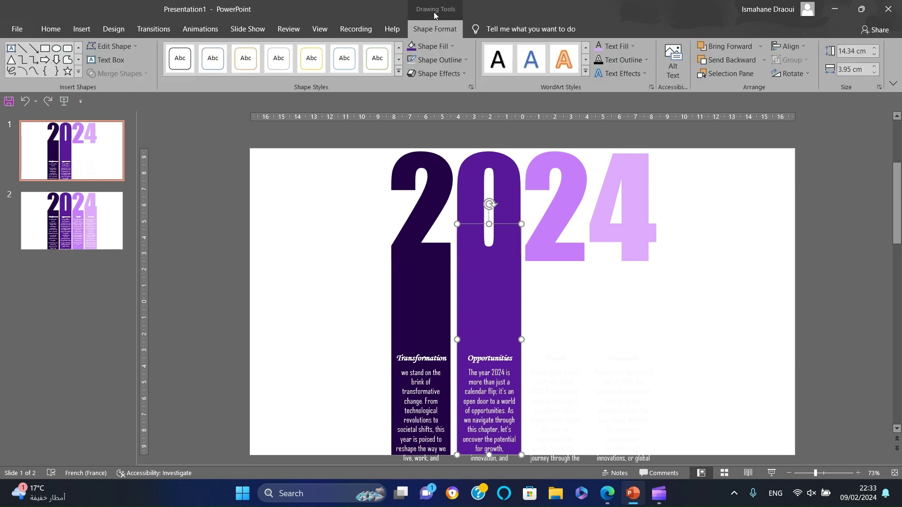
right_click(490, 282)
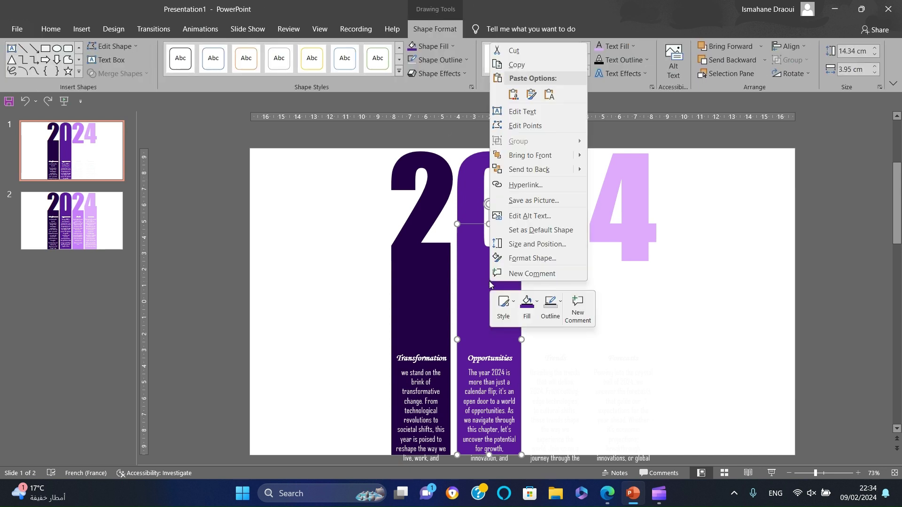
Step: Save the full 0 column as a picture named '2024' in Downloads
click(548, 201)
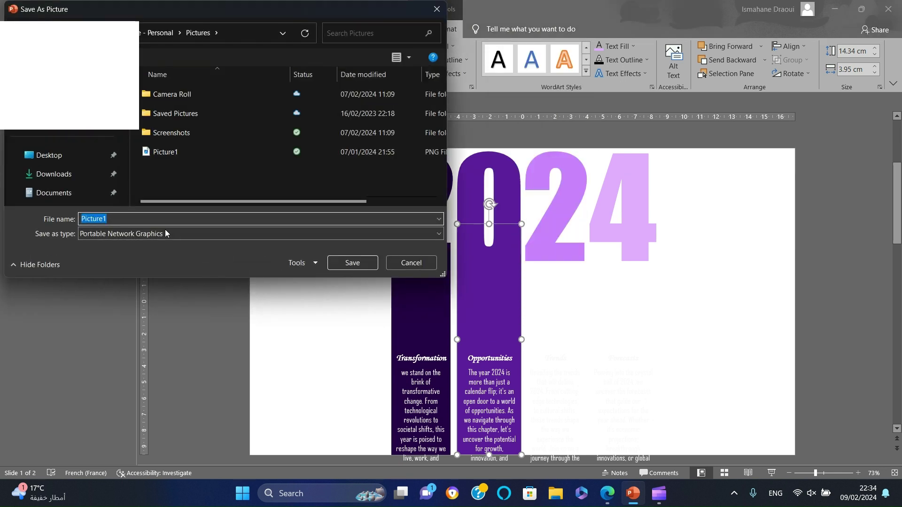
click(54, 174)
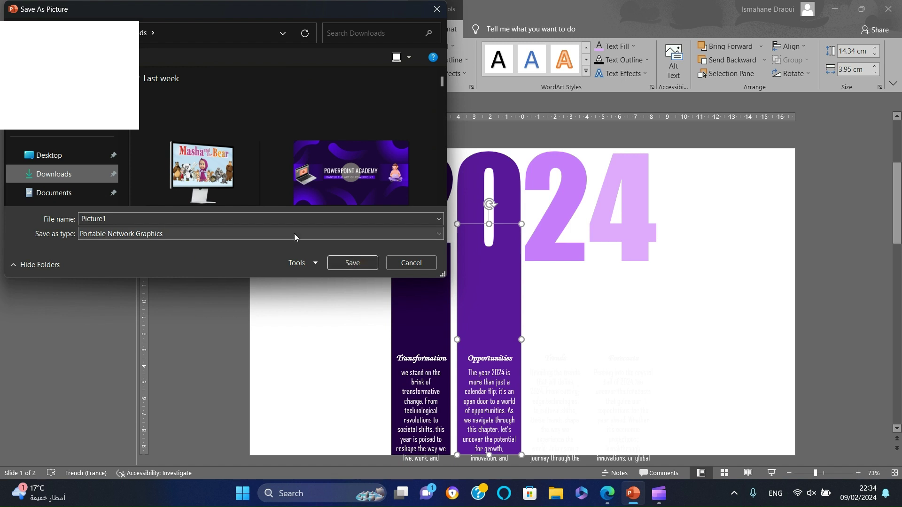
click(259, 219)
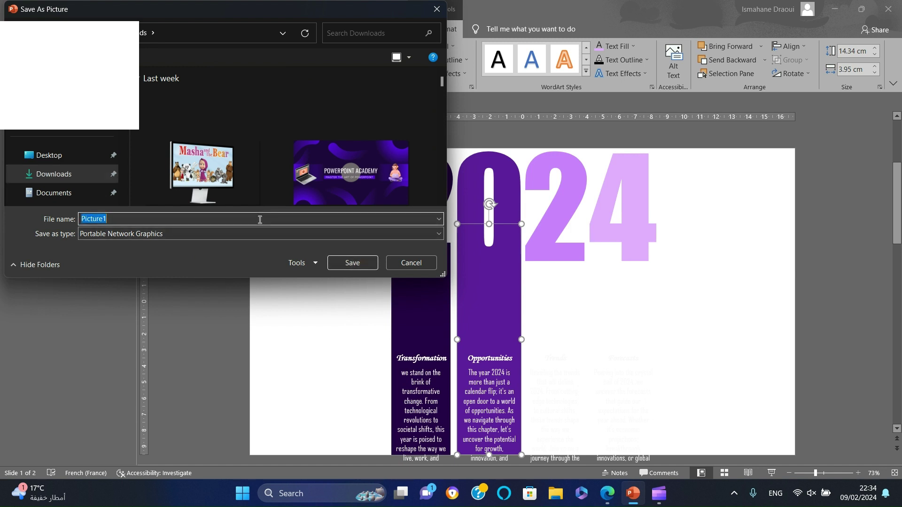
text(2024)
key(Return)
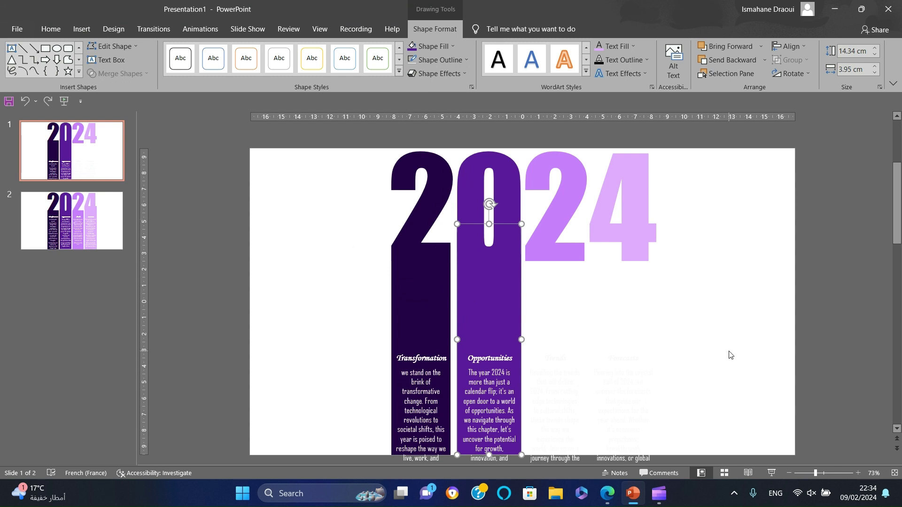
Step: Paste a picture copy of the purple column and align it over the original column
key(ctrl+v)
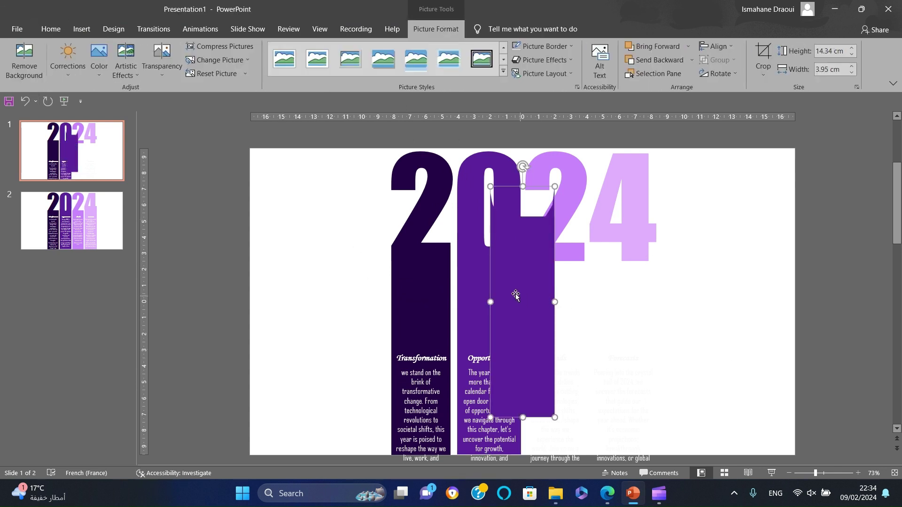
drag(516, 295, 482, 330)
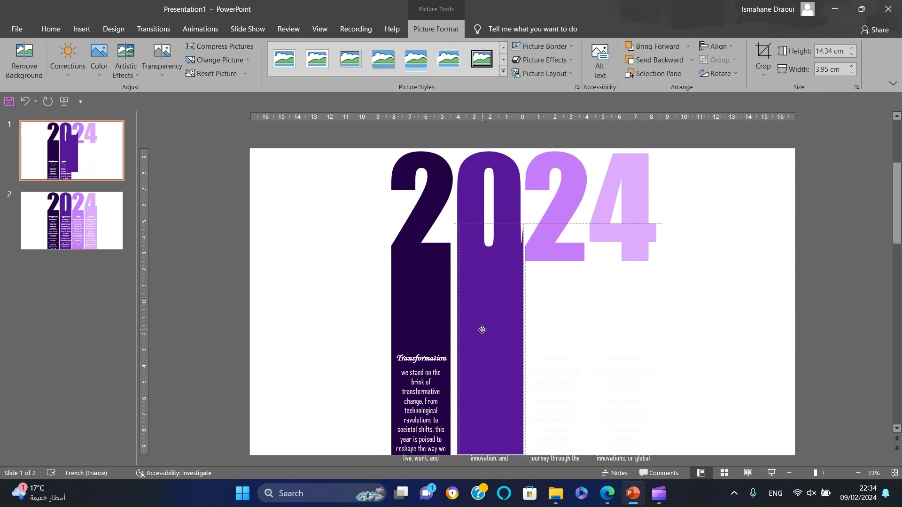
drag(483, 330, 479, 332)
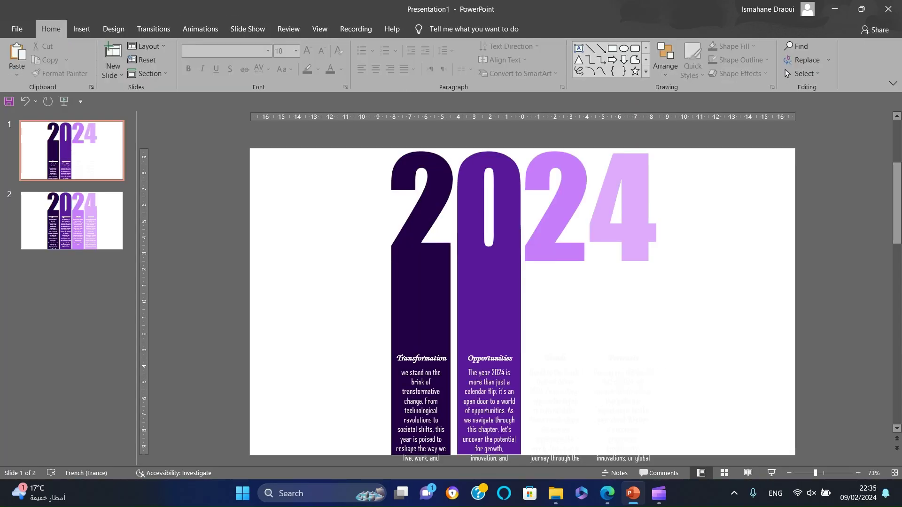
Step: Cut the Opportunities column and paste it back as a picture
click(504, 311)
key(ctrl+x)
key(ctrl+v)
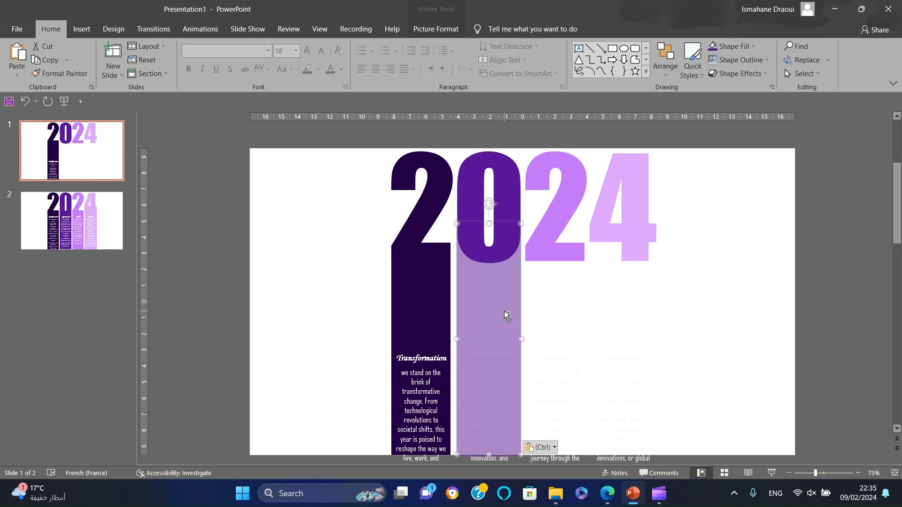
click(684, 318)
click(520, 320)
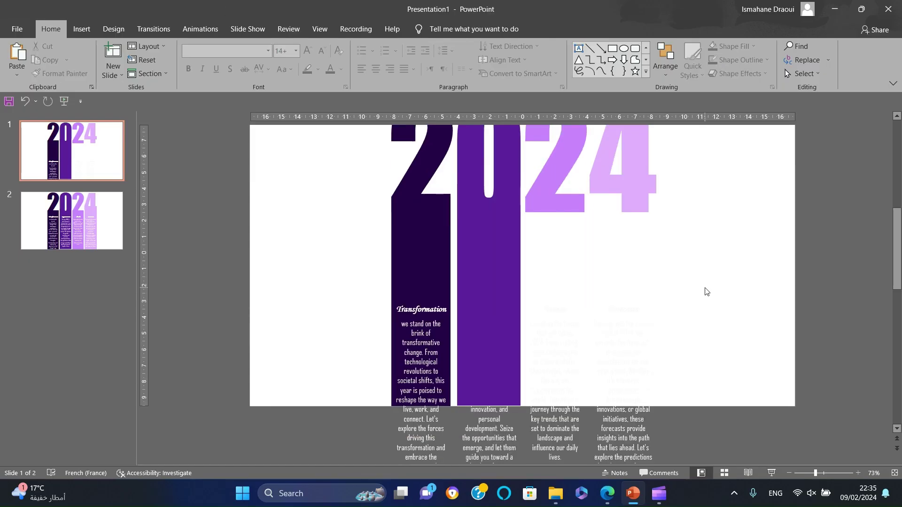
Step: Bring all the column text boxes in front of the 0 column picture
drag(708, 262, 275, 443)
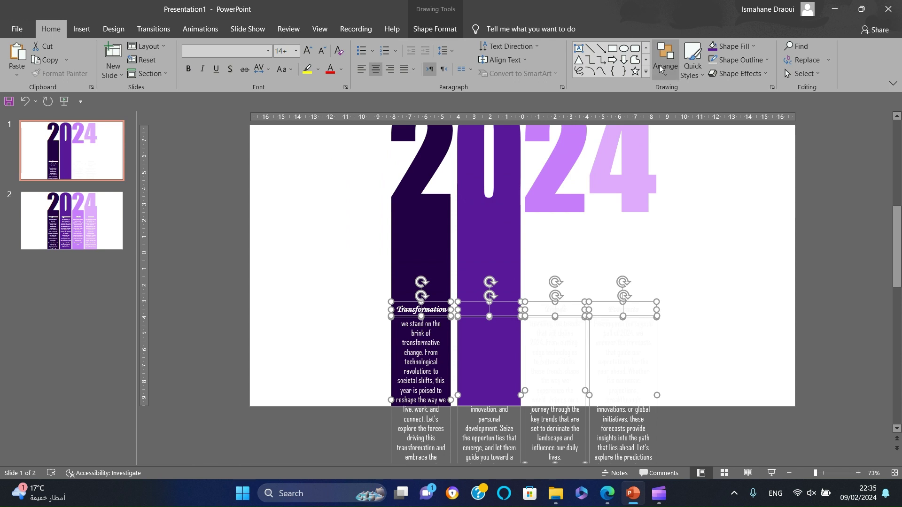
click(662, 67)
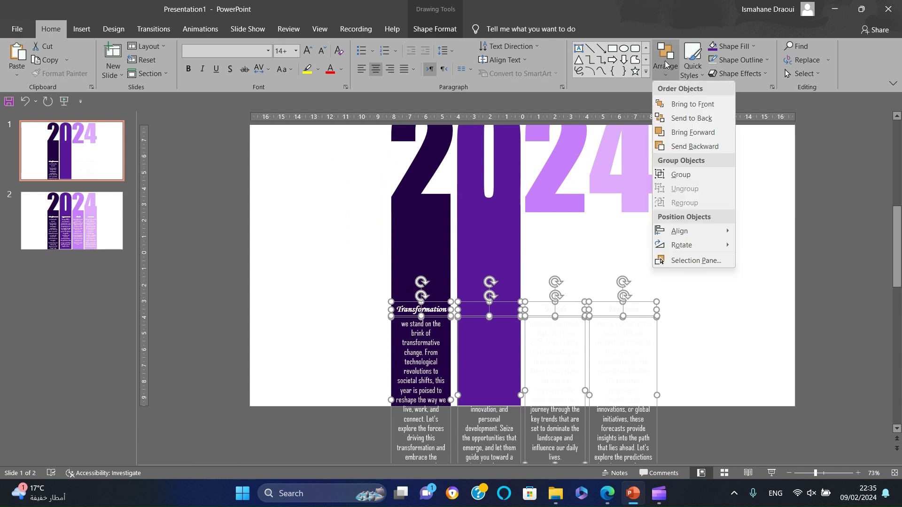
click(687, 106)
click(508, 233)
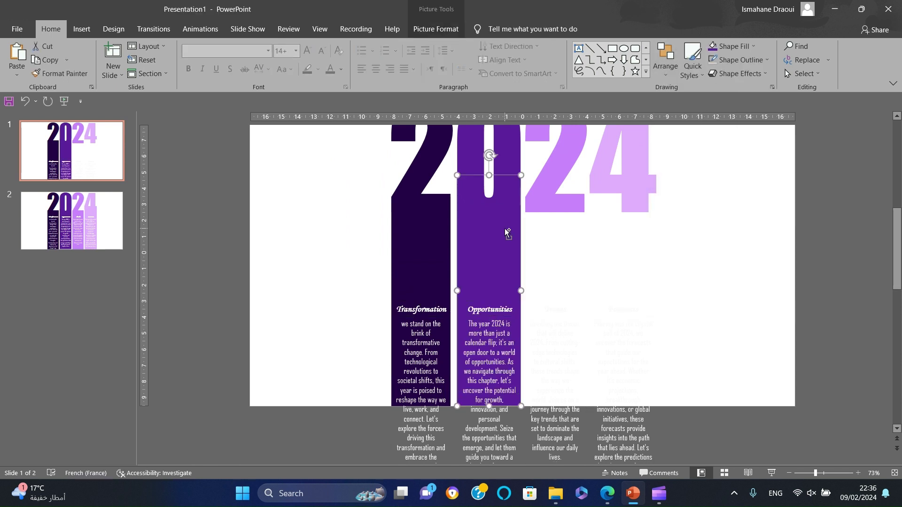
Step: On slide 2, cut the Opportunities column and paste it back as a picture
click(72, 221)
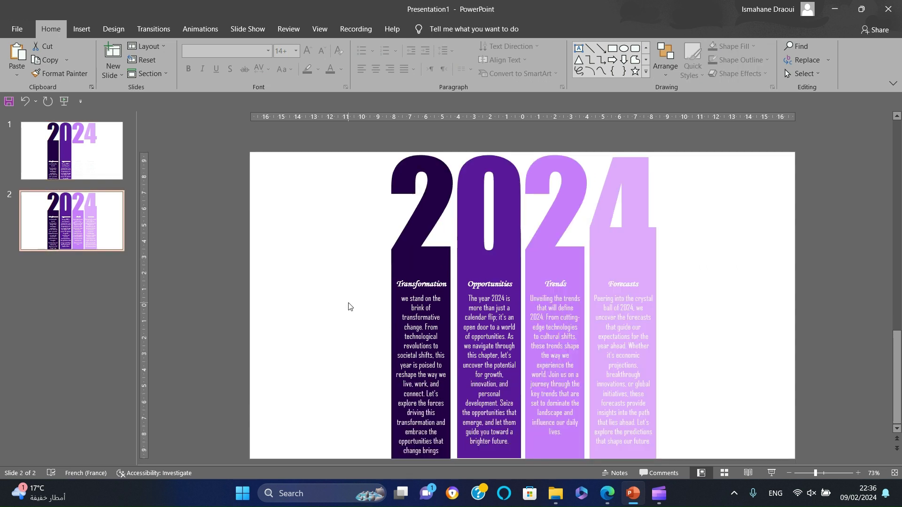
key(ctrl+v)
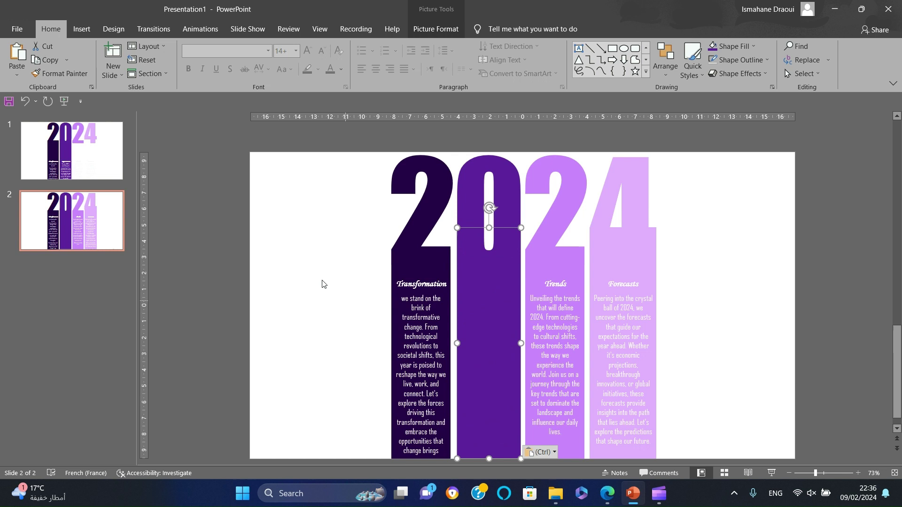
click(24, 101)
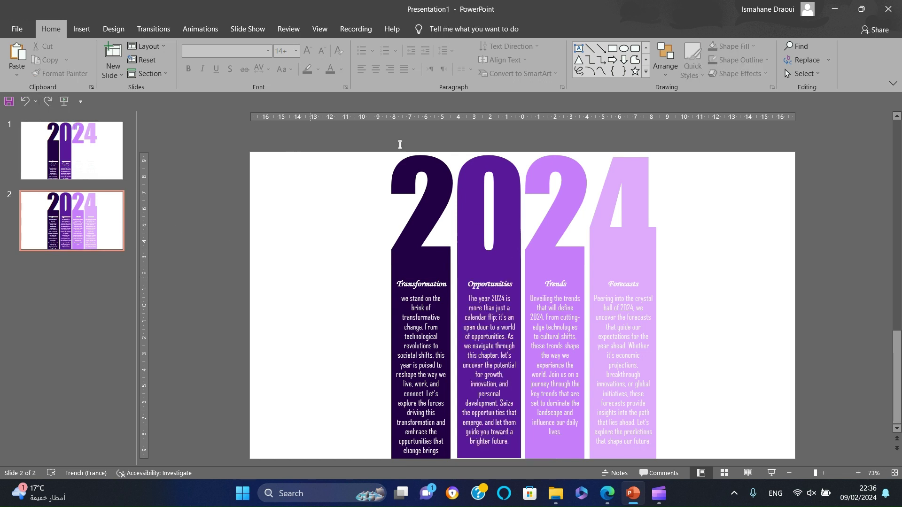
click(521, 271)
key(ctrl+x)
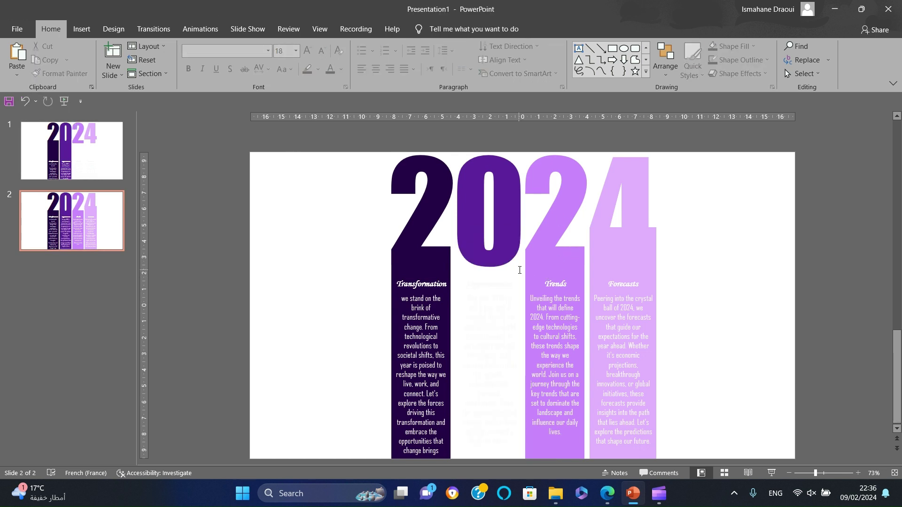
key(ctrl+v)
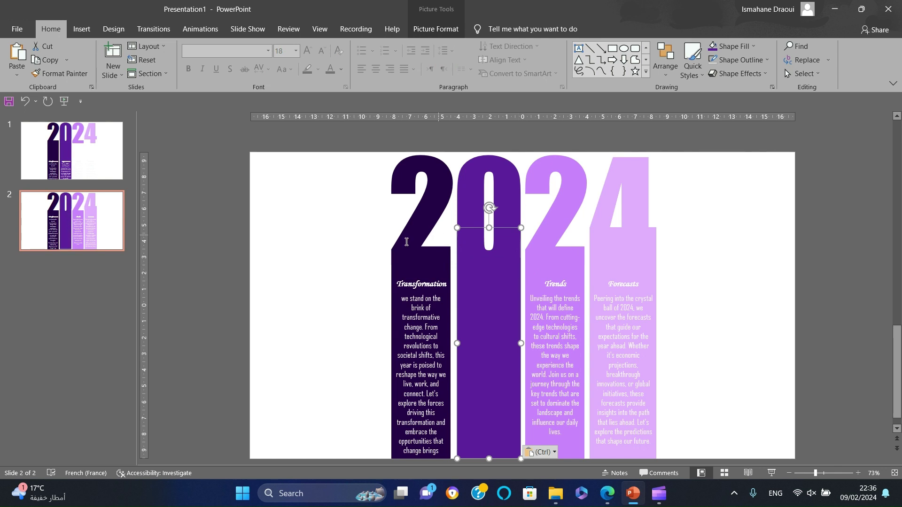
Step: Bring slide 2's column text boxes to the front, then return to slide 1
drag(360, 260, 849, 444)
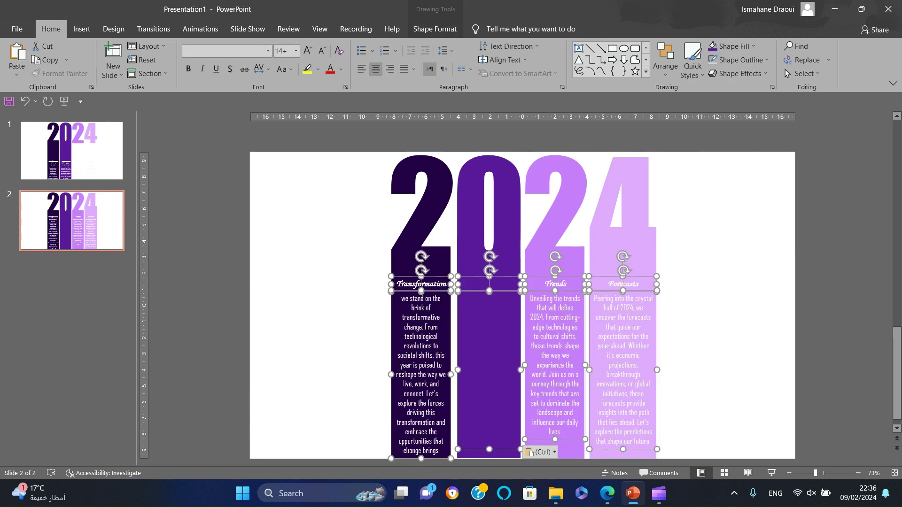
click(666, 64)
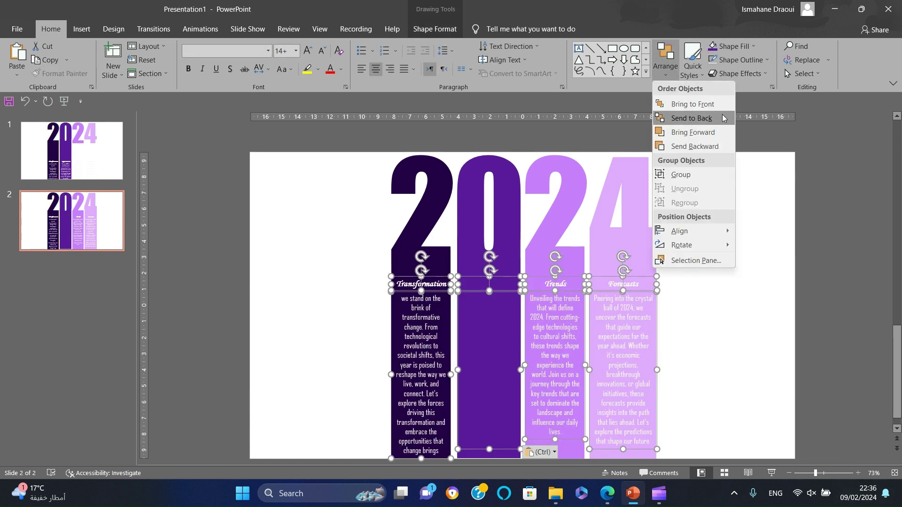
click(694, 105)
click(720, 216)
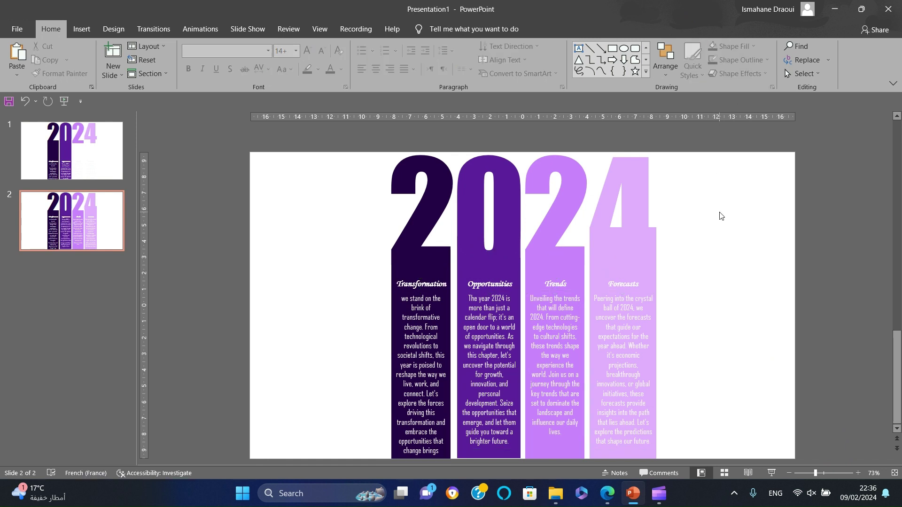
click(78, 161)
Step: Crop the 0 column picture up to the bottom of the 0 numeral
click(486, 318)
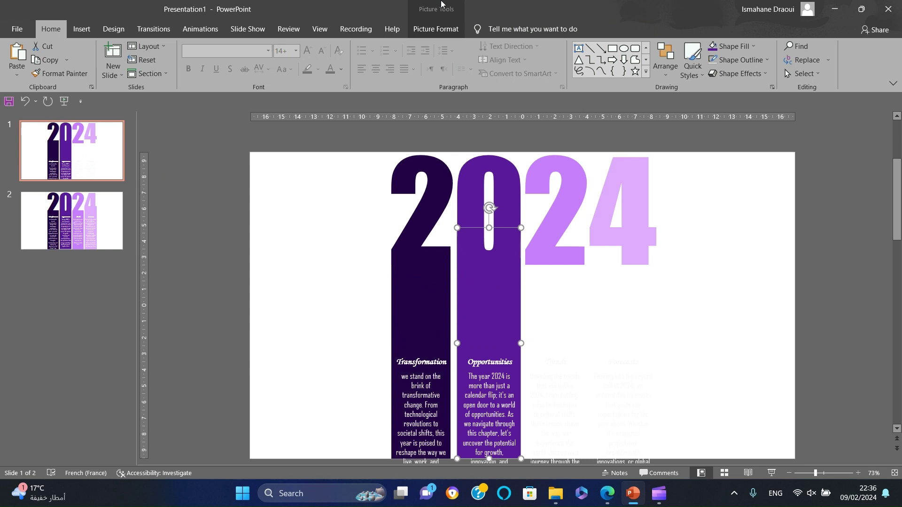
click(436, 29)
click(763, 57)
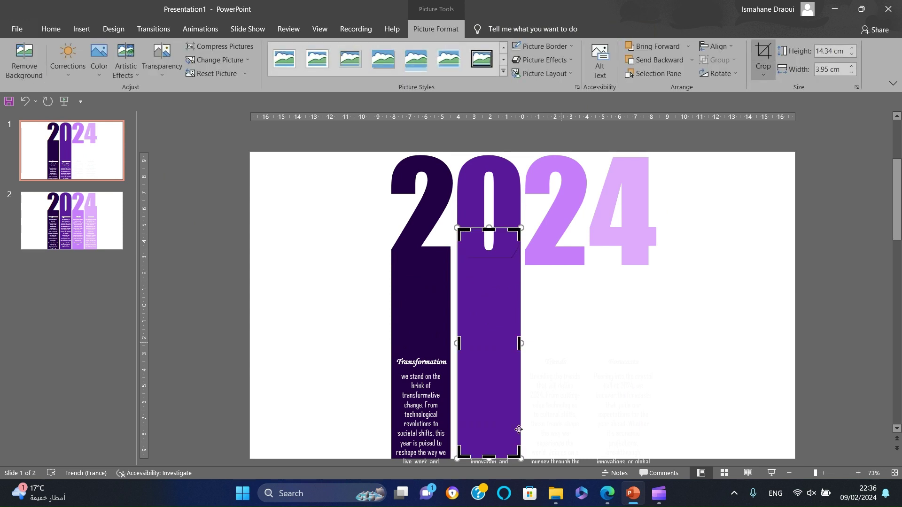
drag(488, 457, 492, 233)
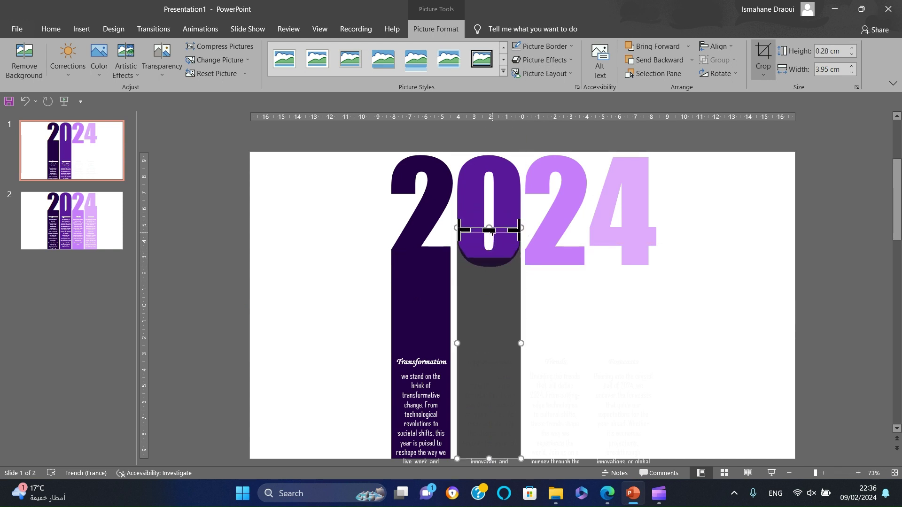
click(550, 317)
Step: Delete the dark column bar under the 2
right_click(647, 391)
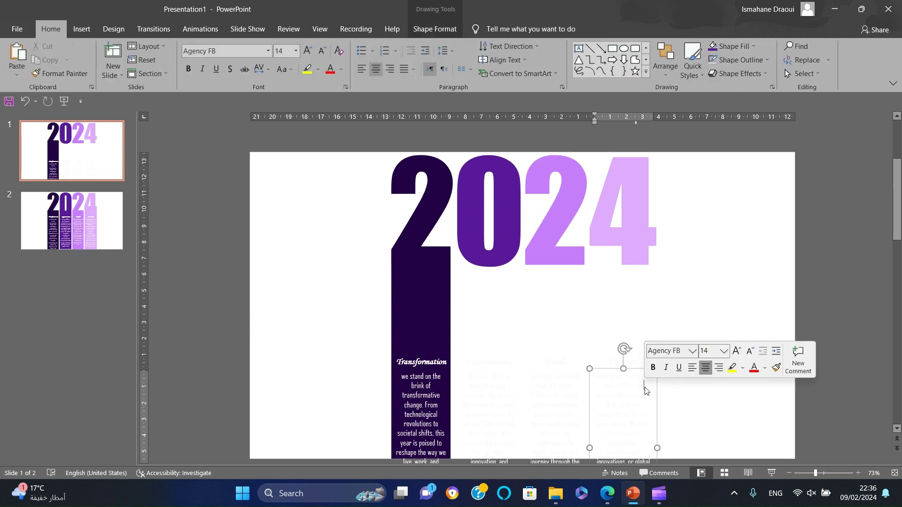
click(851, 249)
click(428, 342)
key(Delete)
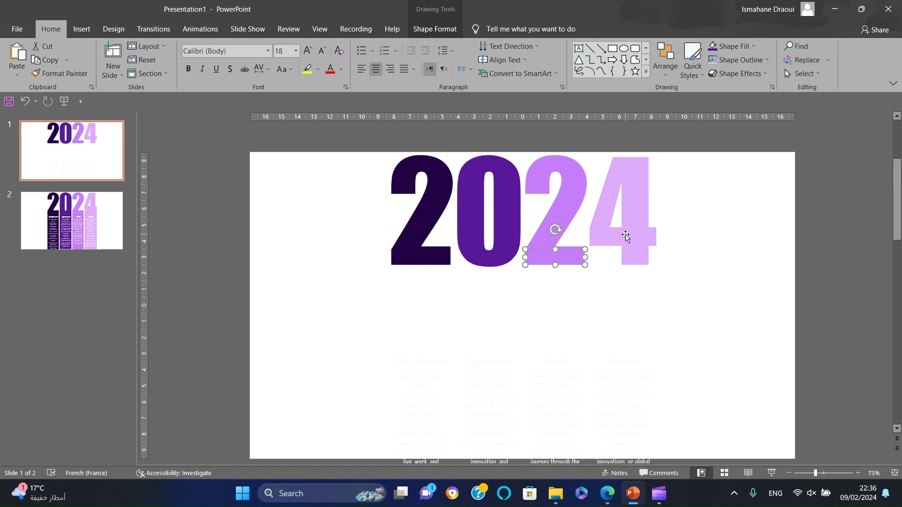
click(707, 334)
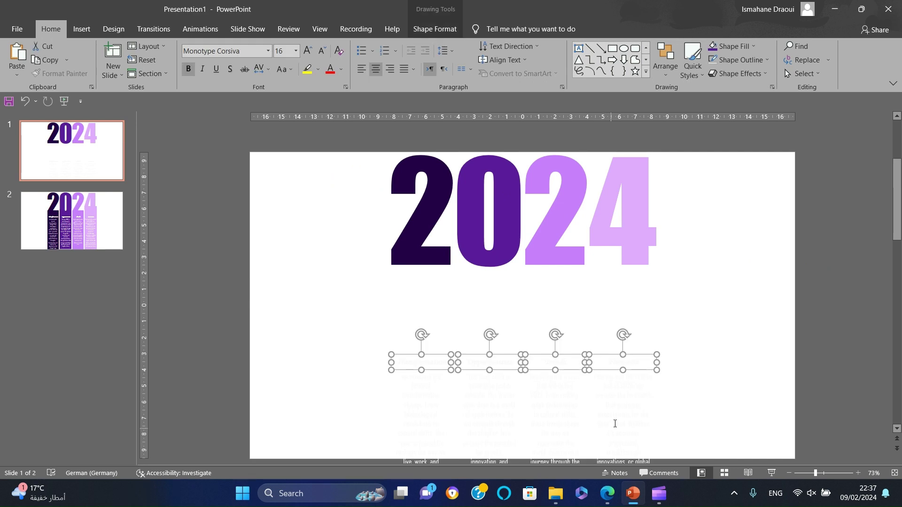
Step: Make the four column text boxes' text fill invisible via Format Shape
shift+click(618, 420)
shift+click(557, 421)
shift+click(490, 416)
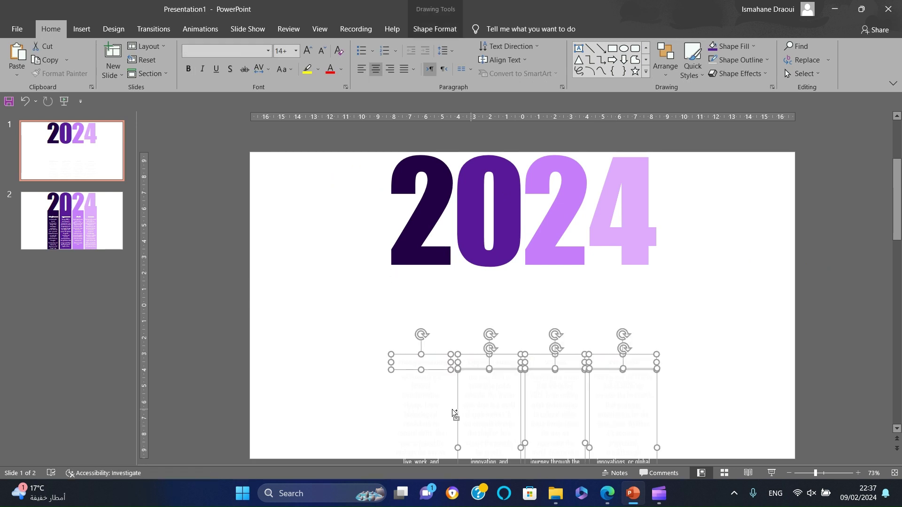
shift+click(431, 403)
right_click(446, 399)
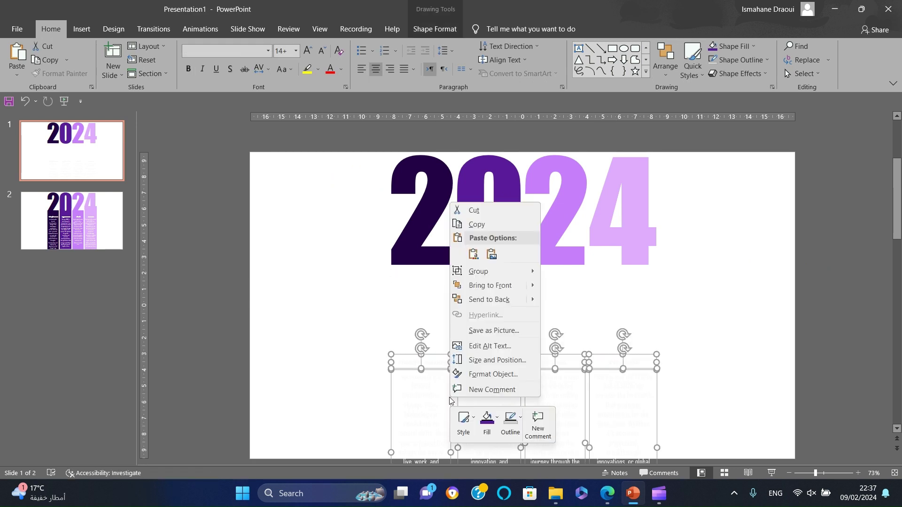
click(480, 379)
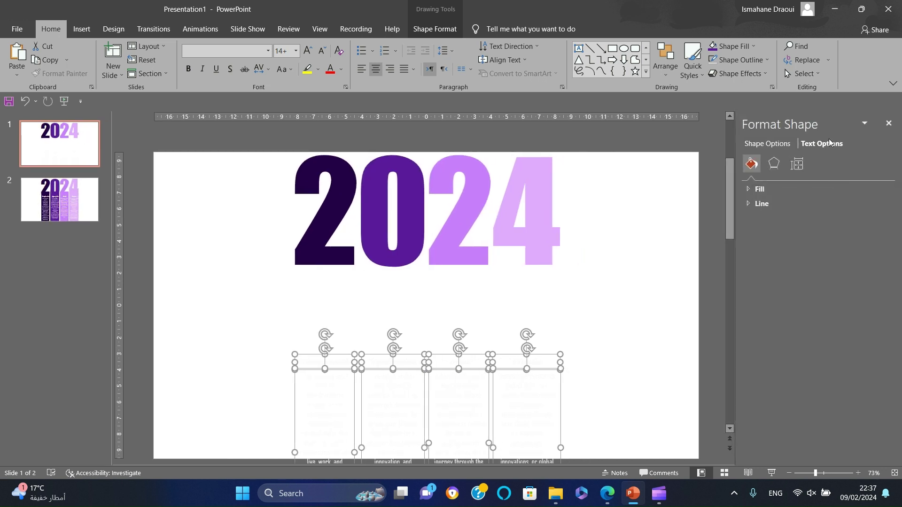
click(824, 143)
click(768, 189)
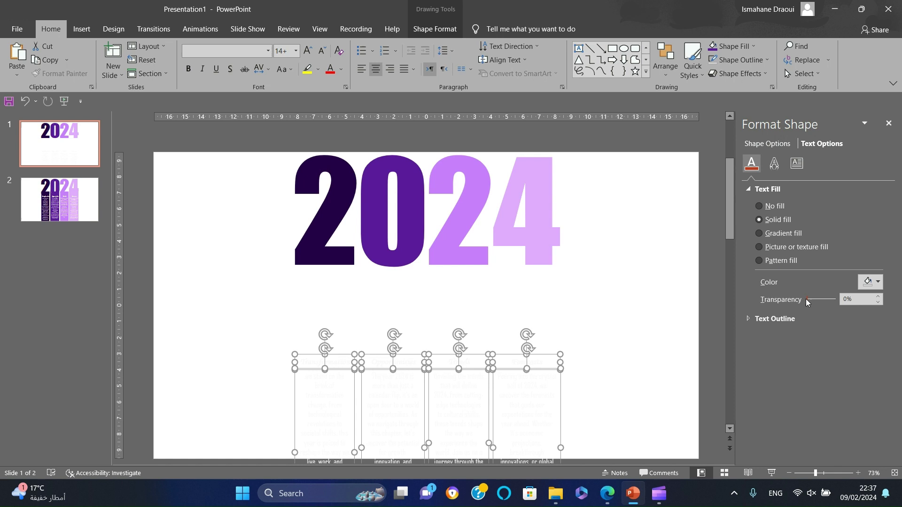
click(682, 378)
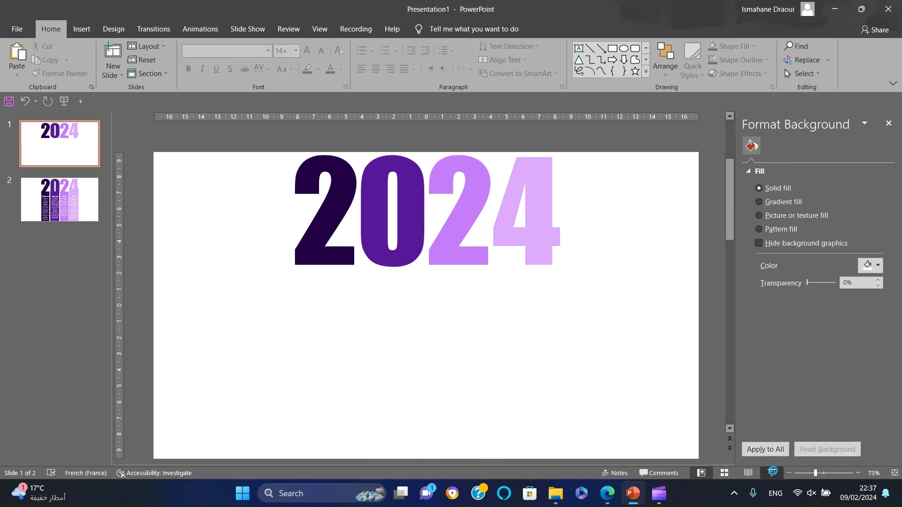
Step: Preview slide 1 full screen, then select both slide thumbnails
click(771, 473)
key(Escape)
ctrl+click(59, 200)
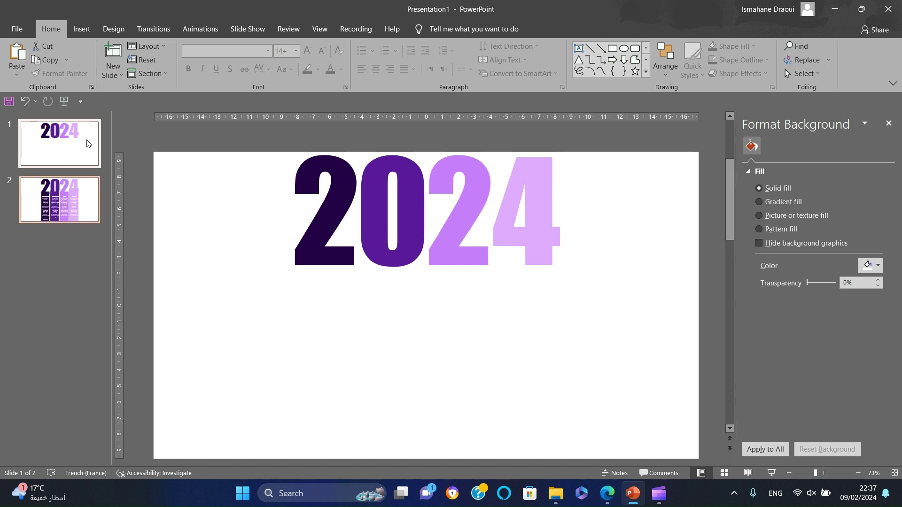
Step: Apply the Morph transition to the selected slides and close the Format Background pane
click(153, 28)
click(114, 59)
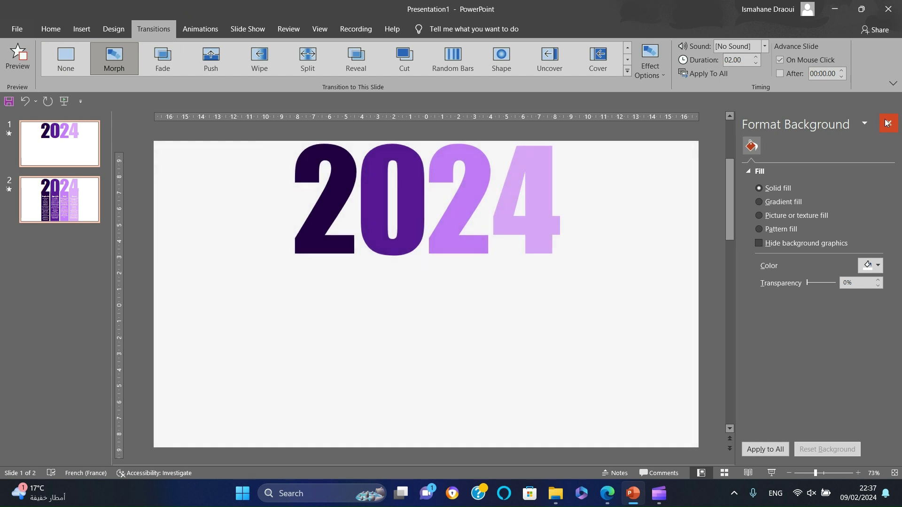
click(888, 123)
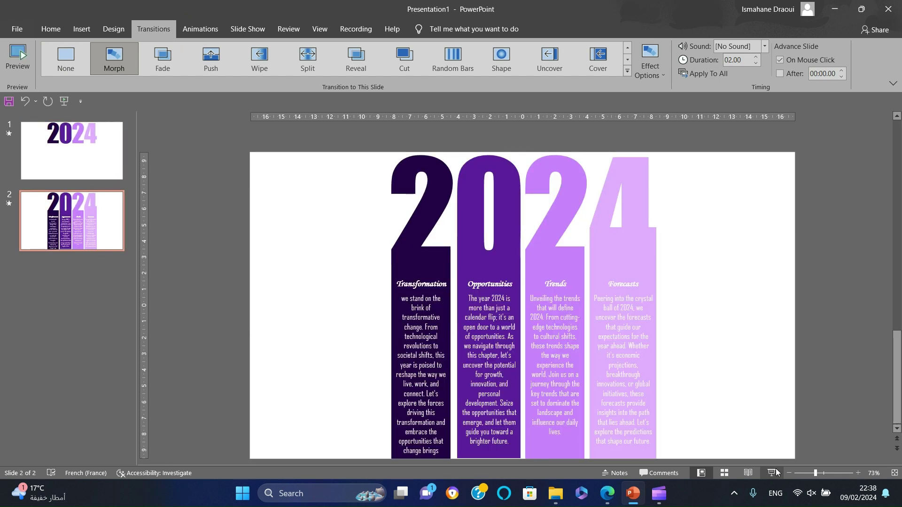